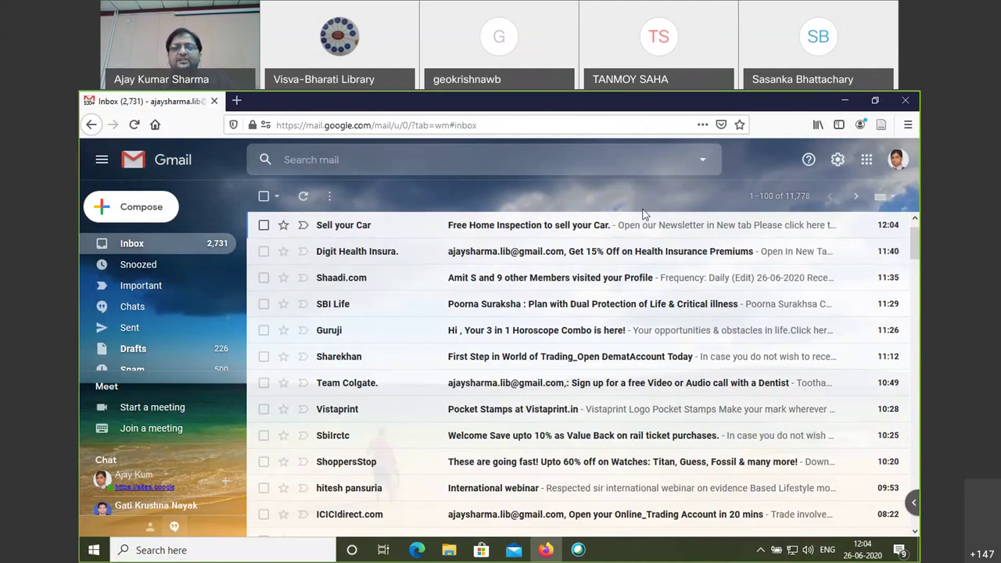
- Look through the mailbox's label list and the Meet options below it
{"action": "left_click", "coordinate": [790, 198]}
{"action": "left_click", "coordinate": [691, 181]}
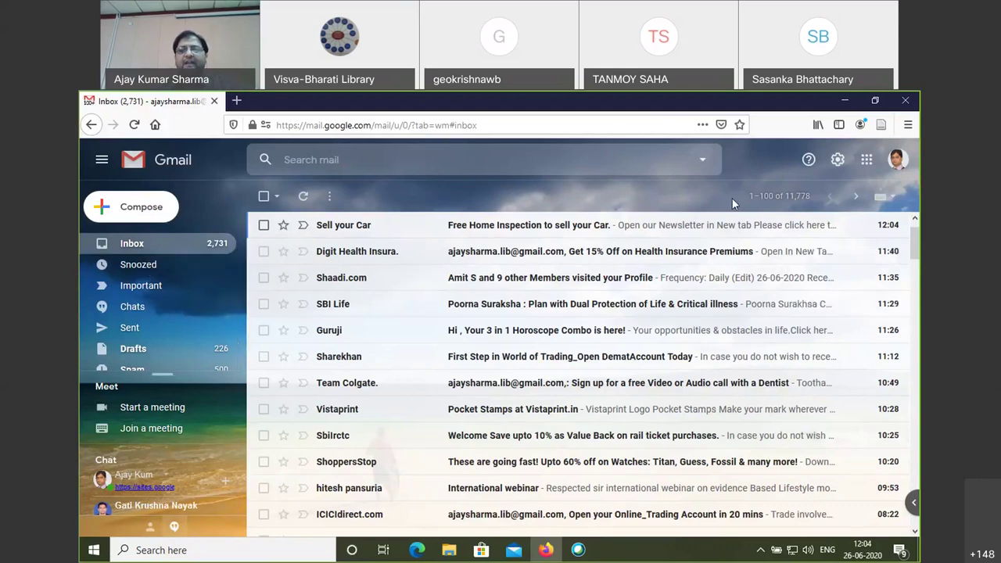
{"action": "scroll", "coordinate": [241, 324], "scroll_direction": "down", "scroll_amount": 5}
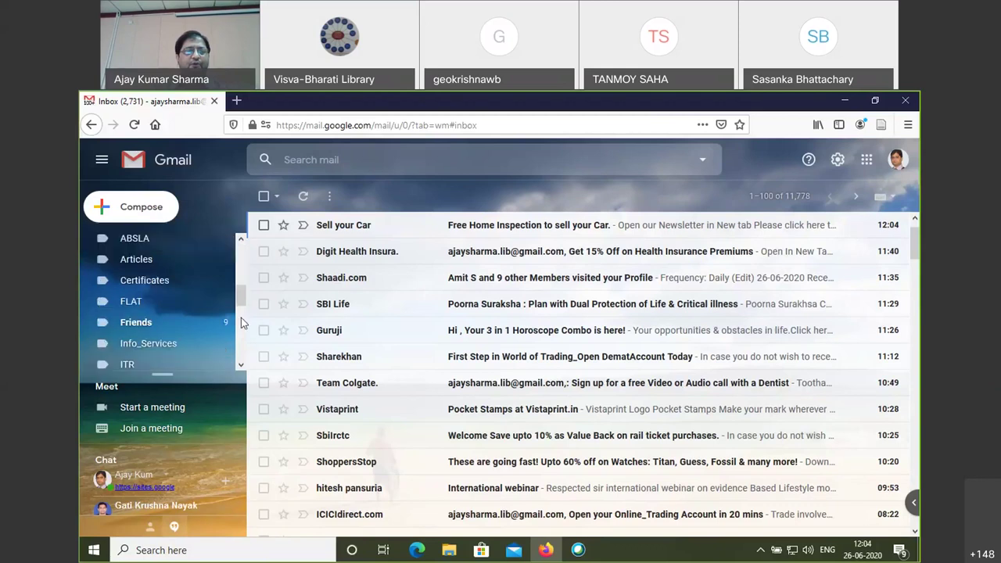
{"action": "scroll", "coordinate": [212, 356], "scroll_direction": "down", "scroll_amount": 1}
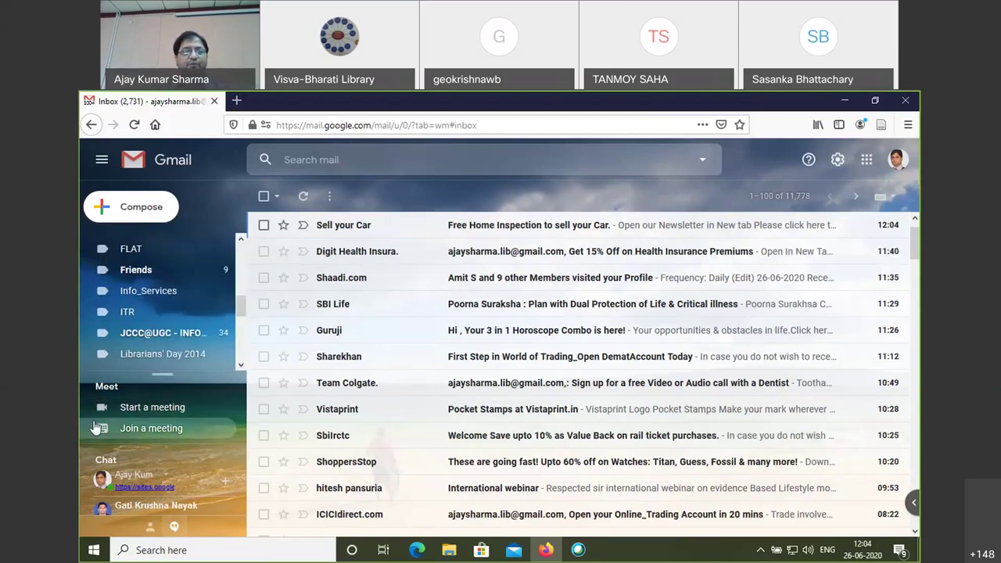
{"action": "left_click", "coordinate": [168, 430]}
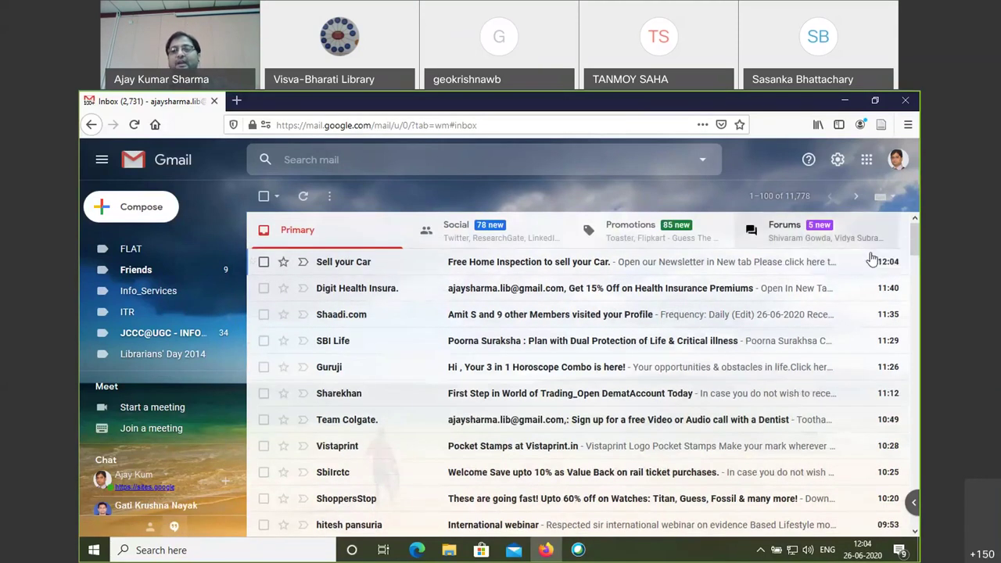
- Open the updates from the support options and read through the monthly list of what's new in Gmail
{"action": "left_click", "coordinate": [809, 161]}
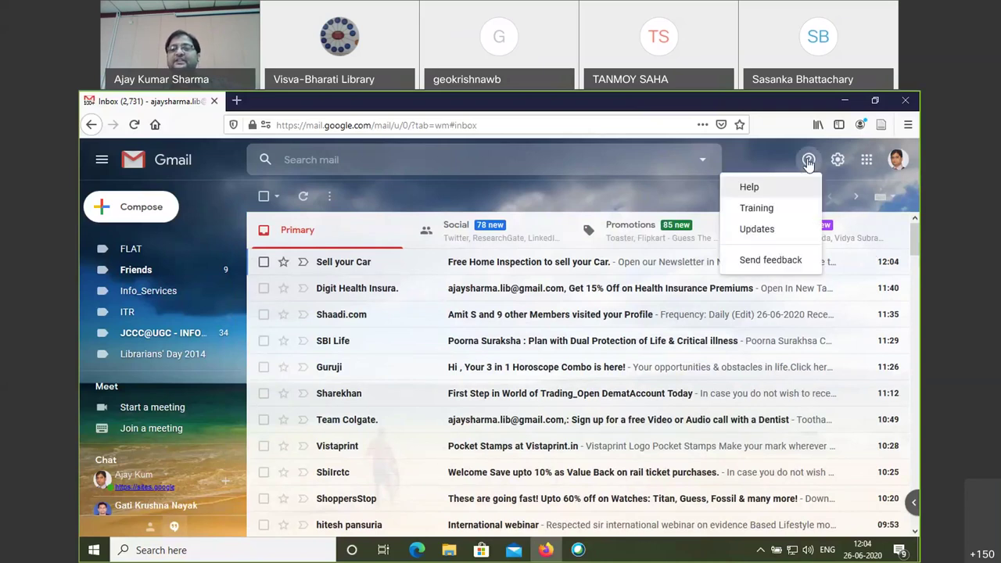
{"action": "left_click", "coordinate": [809, 161]}
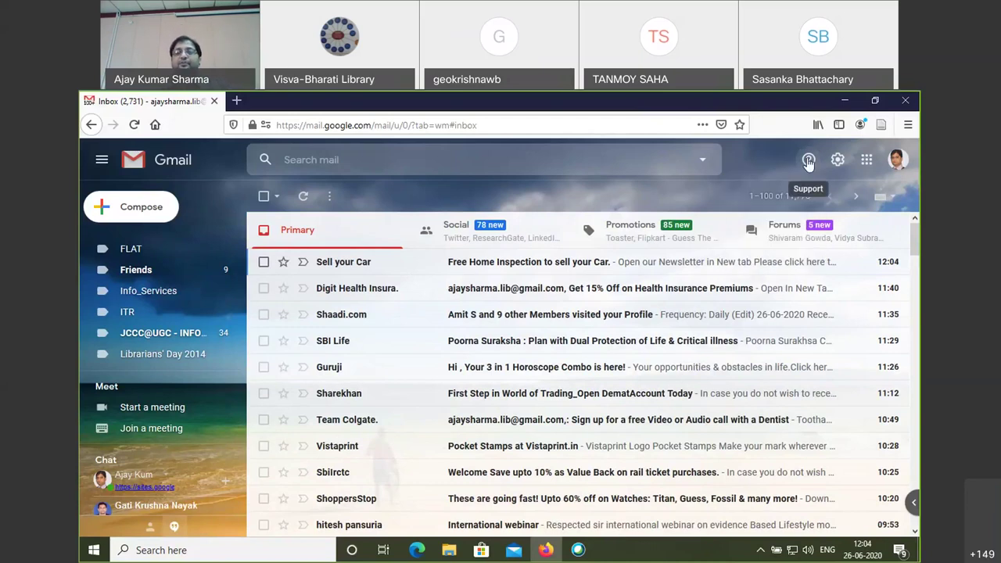
{"action": "left_click", "coordinate": [809, 161]}
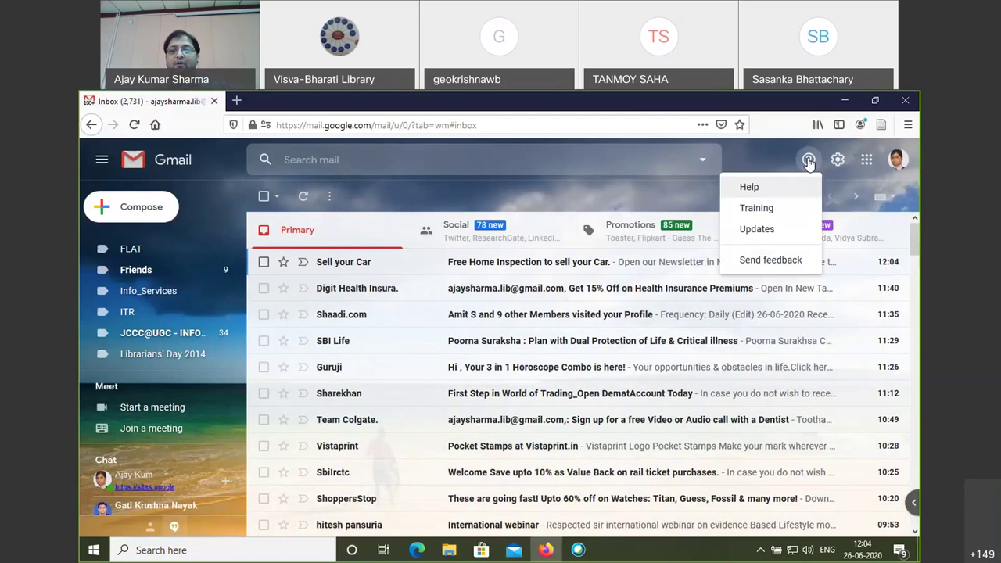
{"action": "left_click", "coordinate": [770, 232]}
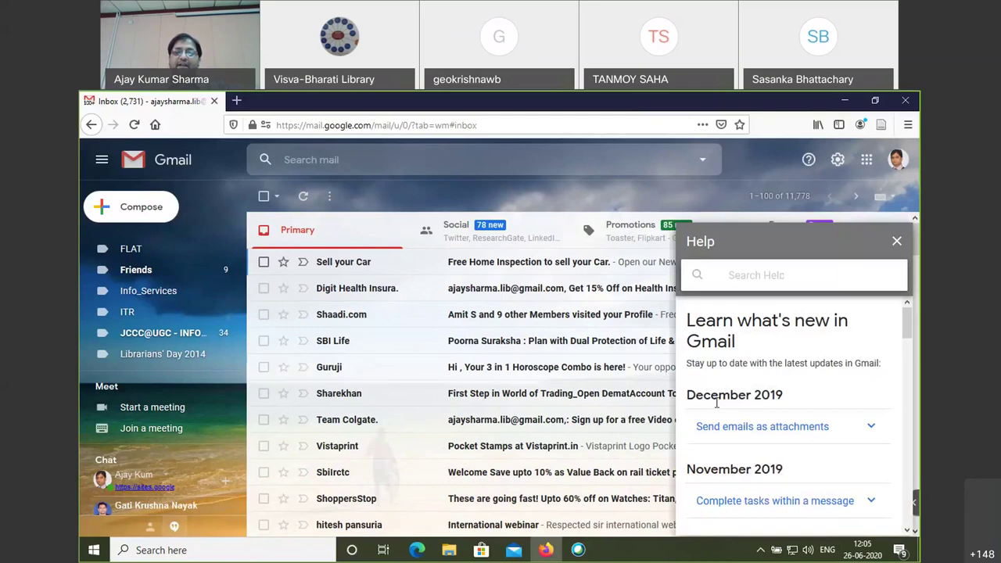
{"action": "scroll", "coordinate": [836, 423], "scroll_direction": "down", "scroll_amount": 2}
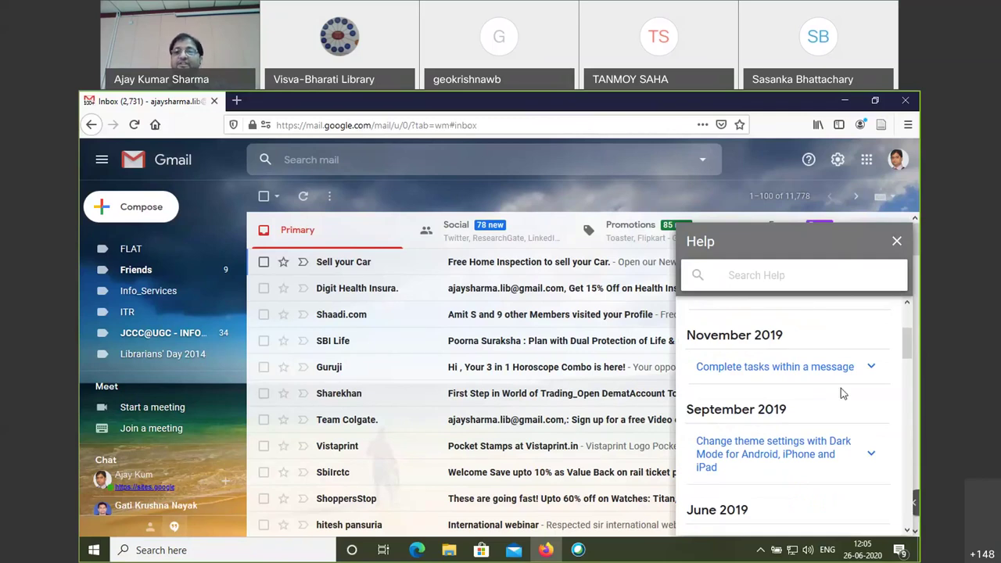
{"action": "scroll", "coordinate": [841, 388], "scroll_direction": "up", "scroll_amount": 1}
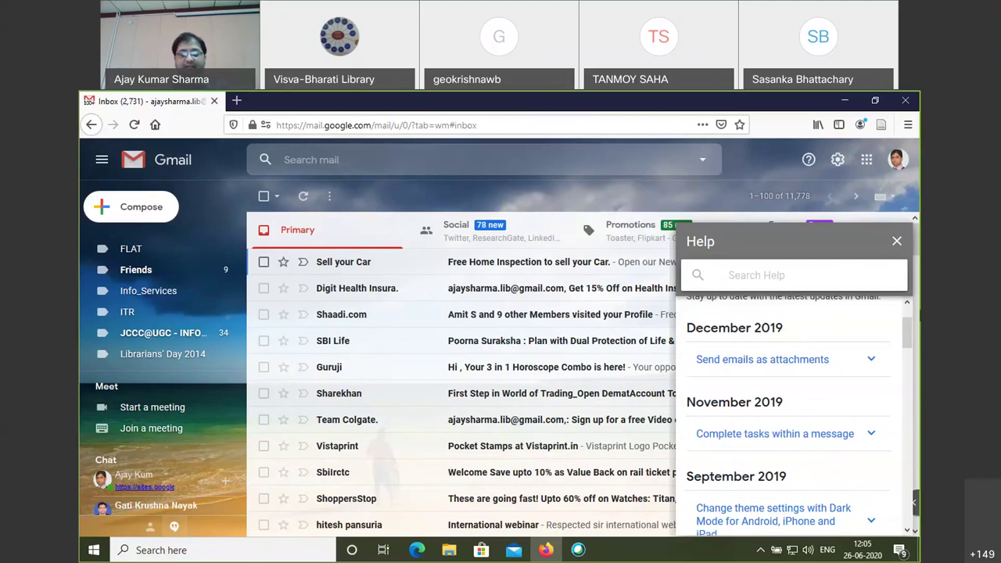
- Look up "google meet" in the help search, view the suggestions and close the help
{"action": "left_click", "coordinate": [729, 275]}
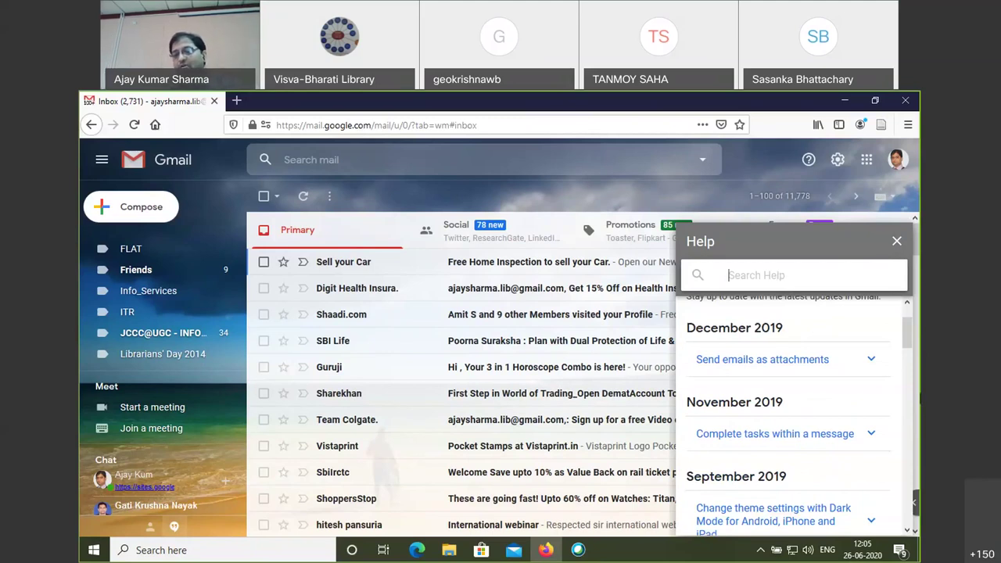
{"action": "type", "text": "g"}
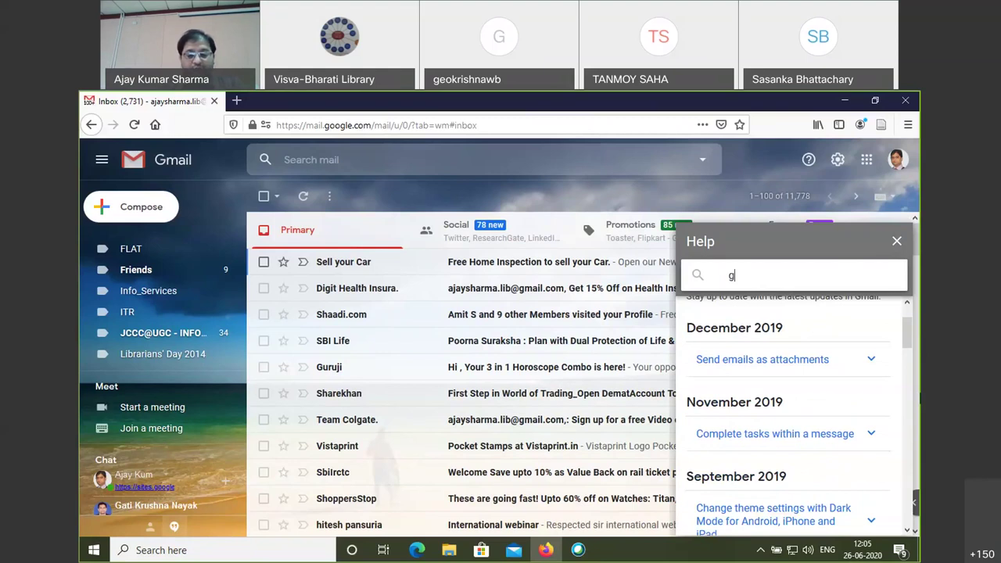
{"action": "type", "text": "oogle"}
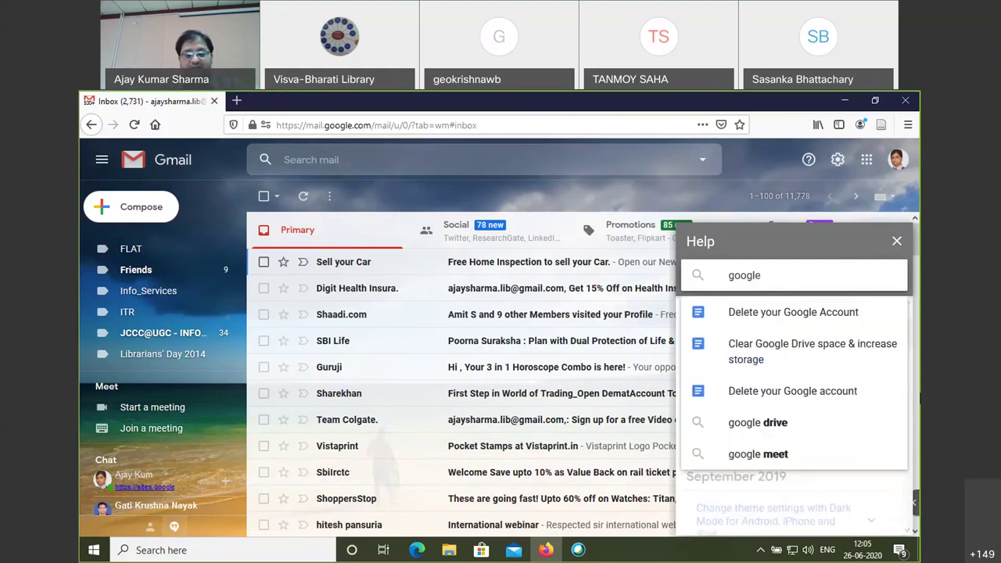
{"action": "type", "text": " meet"}
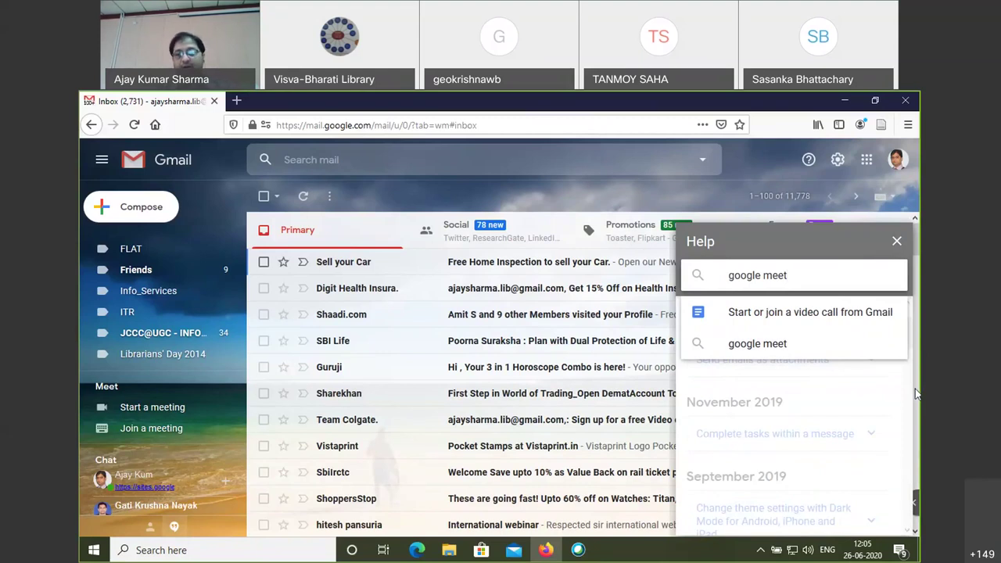
{"action": "left_click", "coordinate": [900, 245]}
- Open the help from the support options, review the popular articles and further help links, and close it
{"action": "left_click", "coordinate": [809, 161]}
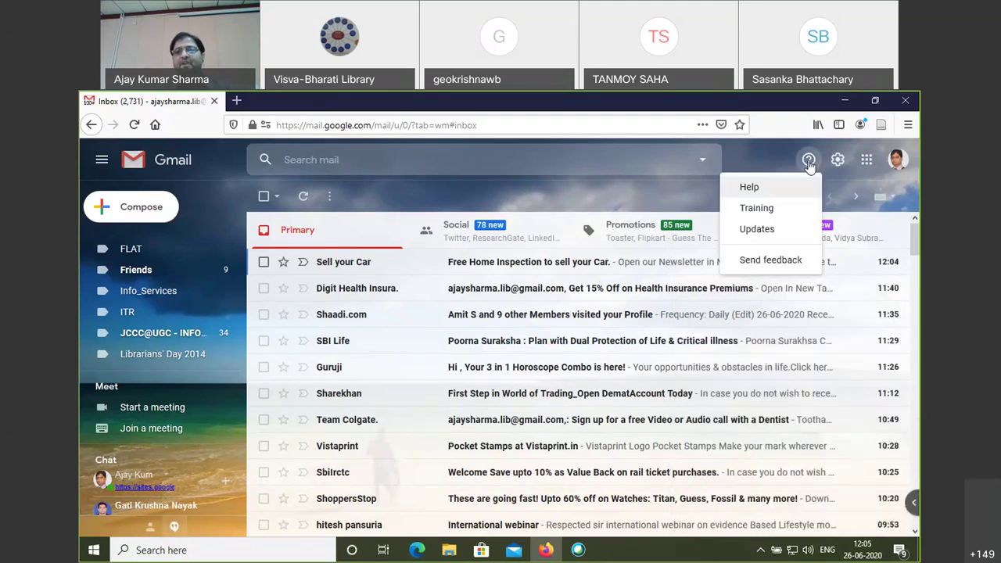
{"action": "left_click", "coordinate": [749, 188]}
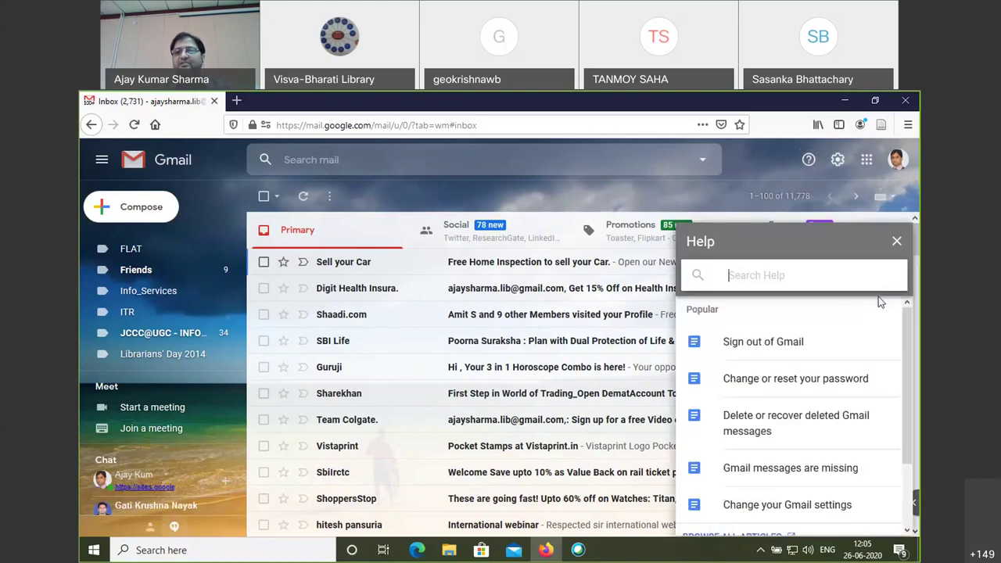
{"action": "scroll", "coordinate": [792, 413], "scroll_direction": "down", "scroll_amount": 1}
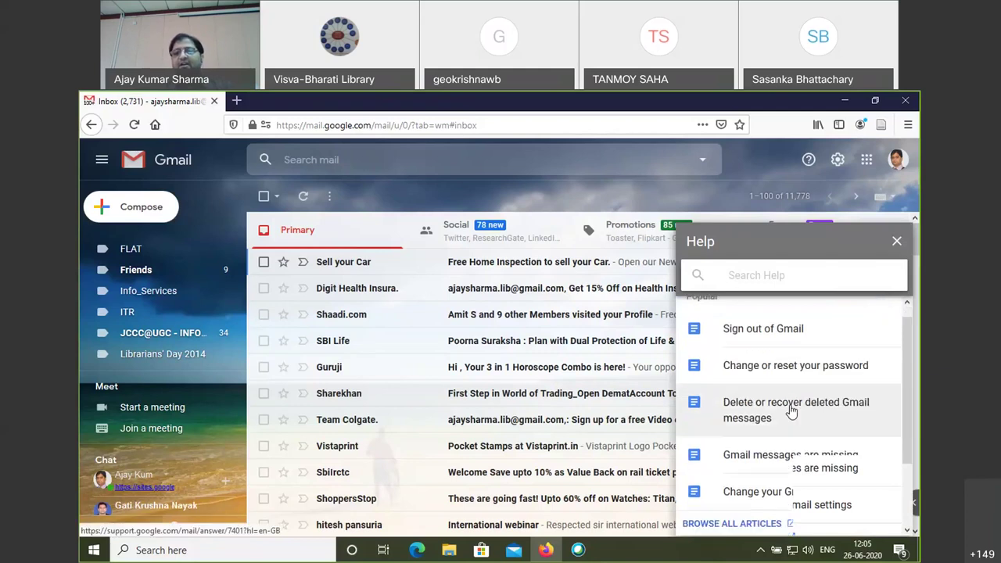
{"action": "scroll", "coordinate": [806, 422], "scroll_direction": "down", "scroll_amount": 2}
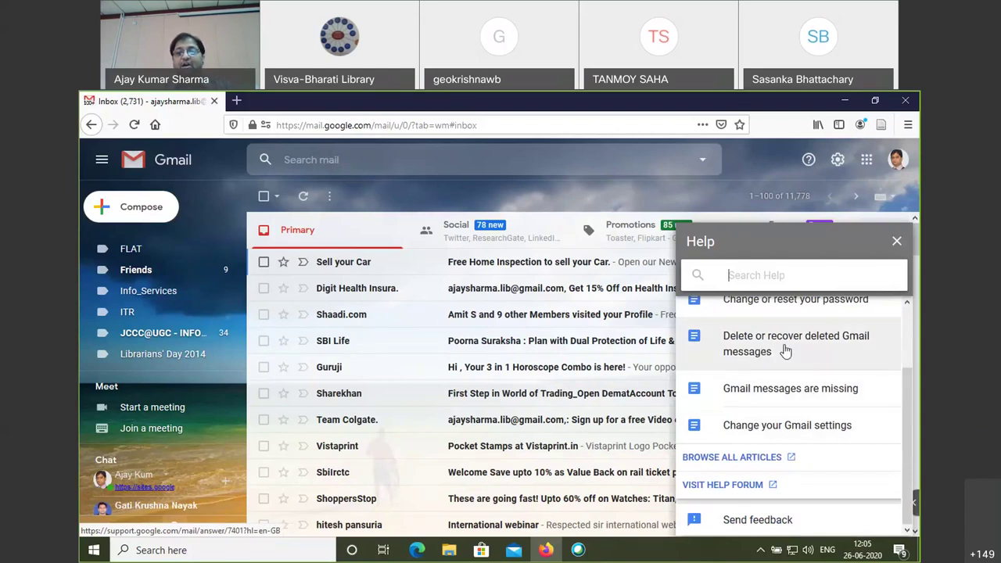
{"action": "scroll", "coordinate": [808, 361], "scroll_direction": "up", "scroll_amount": 1}
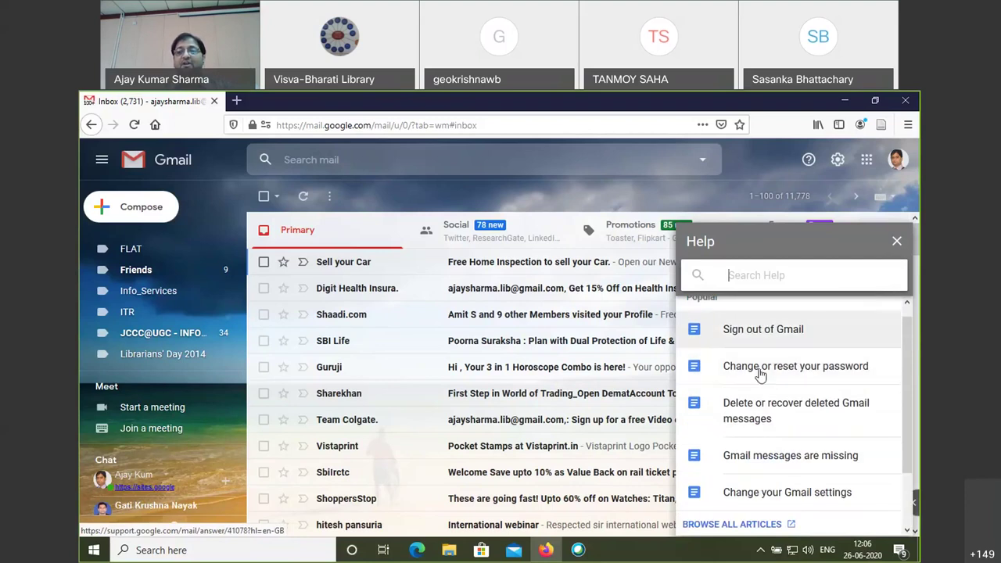
{"action": "left_click", "coordinate": [899, 244]}
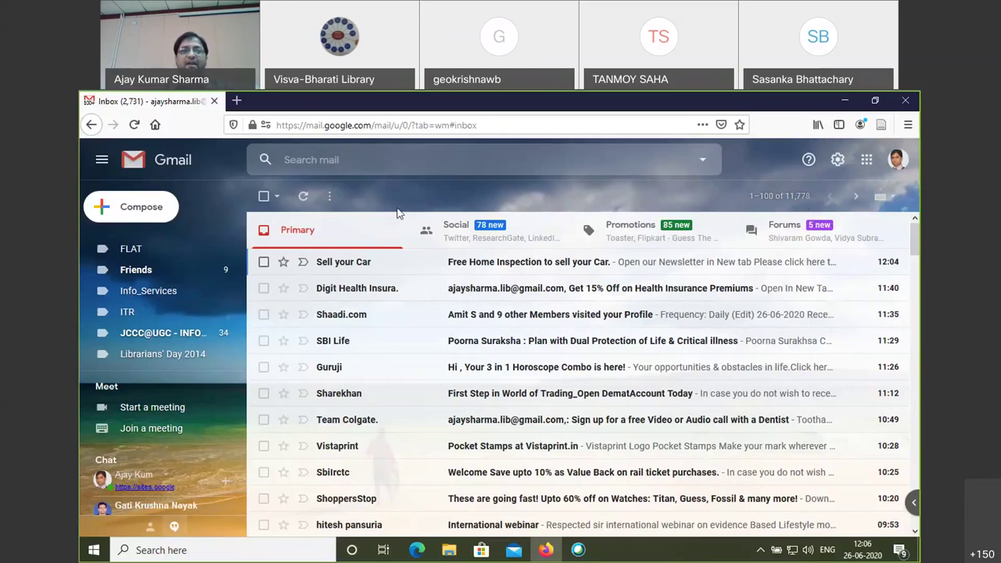
- Show the quick settings briefly, and collapse and re-expand the main menu
{"action": "left_click", "coordinate": [838, 161]}
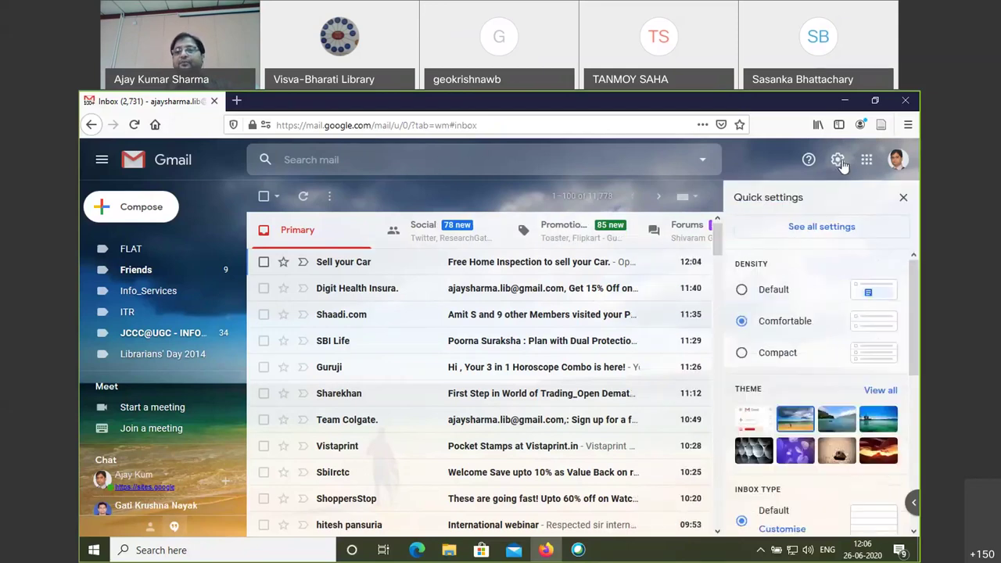
{"action": "left_click", "coordinate": [903, 197]}
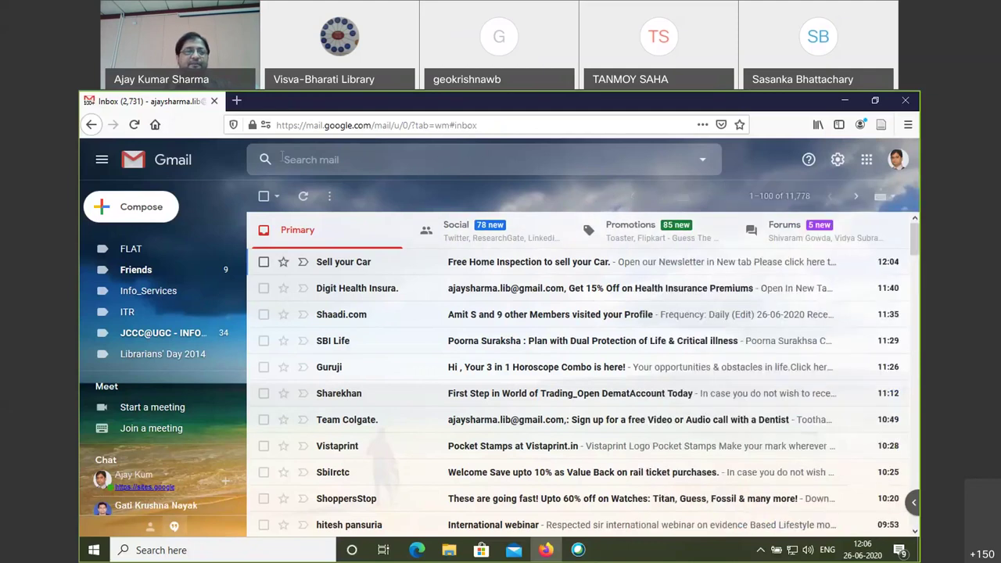
{"action": "left_click", "coordinate": [101, 162]}
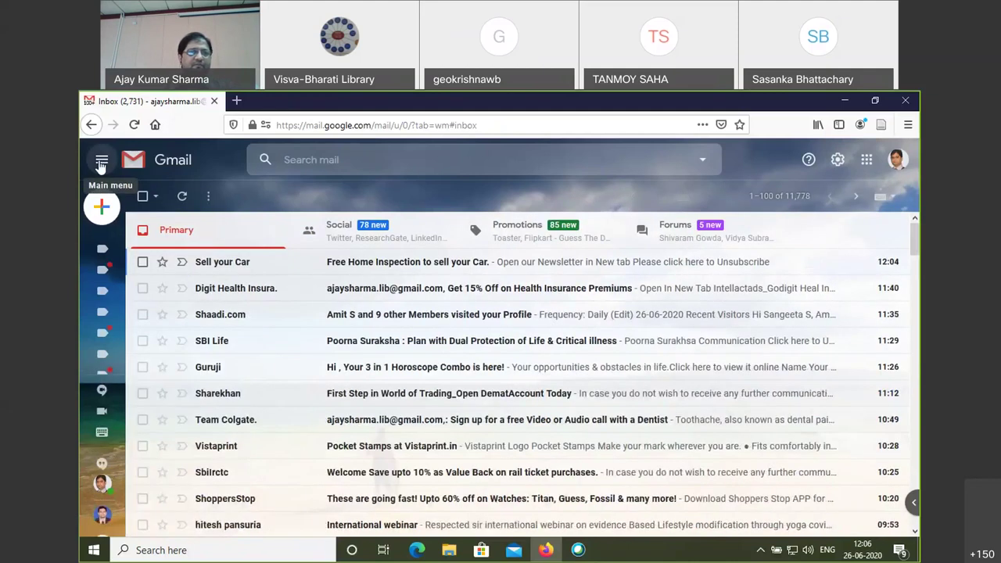
{"action": "left_click", "coordinate": [101, 163]}
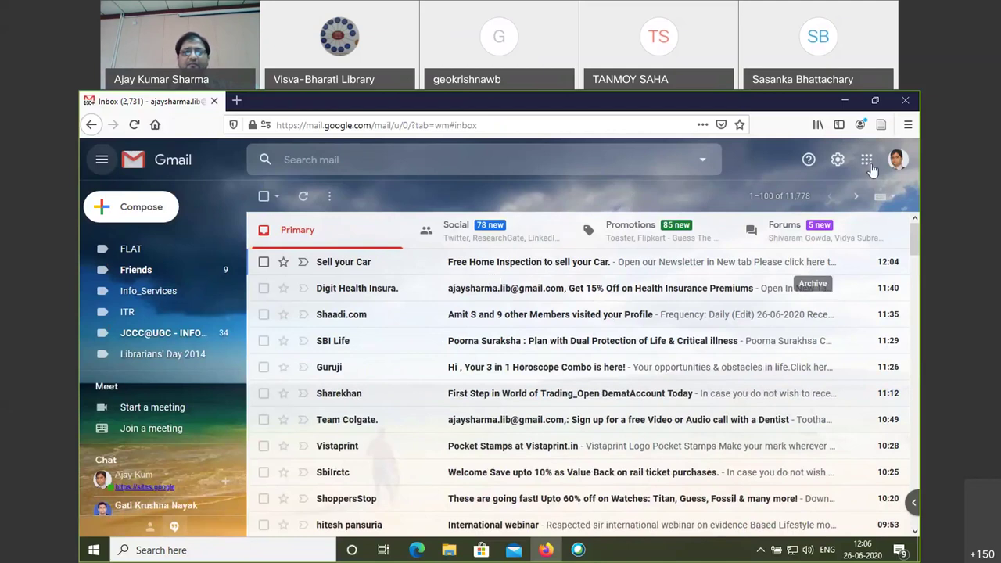
- Open the full Gmail settings and view the choices for maximum page size and the Undo Send cancellation period without changing them
{"action": "left_click", "coordinate": [838, 160]}
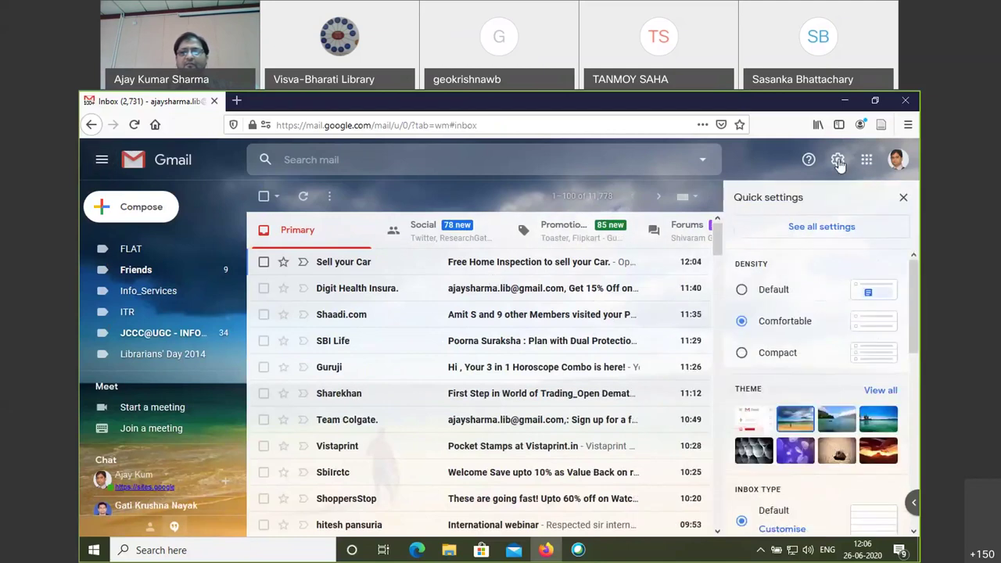
{"action": "left_click", "coordinate": [828, 234]}
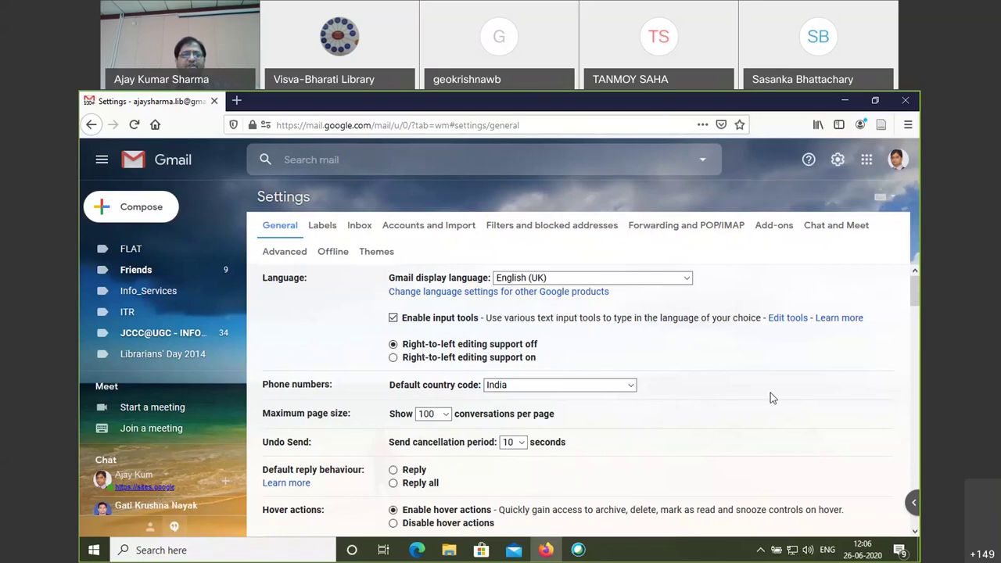
{"action": "scroll", "coordinate": [771, 398], "scroll_direction": "down", "scroll_amount": 2}
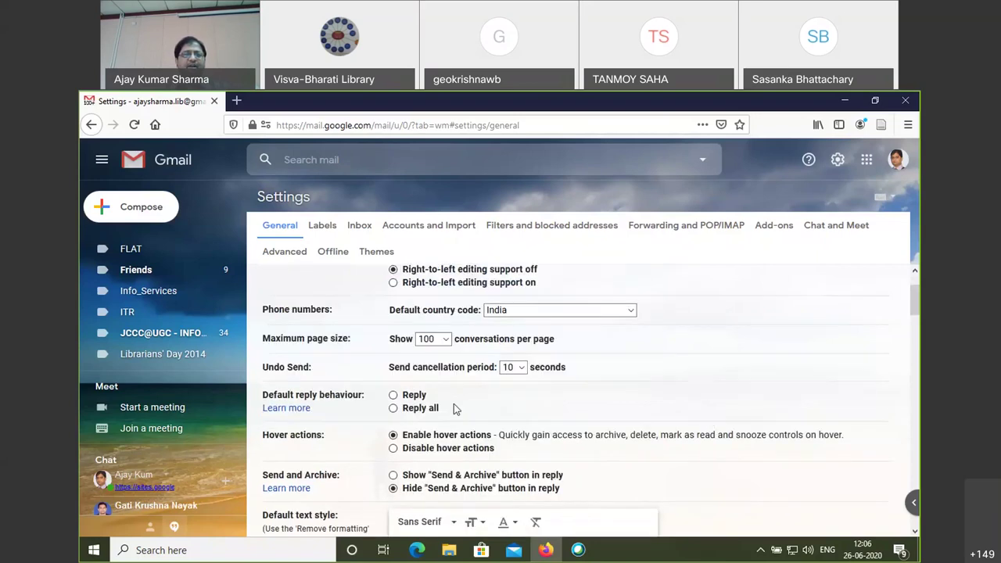
{"action": "left_click", "coordinate": [445, 341]}
{"action": "left_click", "coordinate": [445, 343]}
{"action": "scroll", "coordinate": [774, 416], "scroll_direction": "down", "scroll_amount": 1}
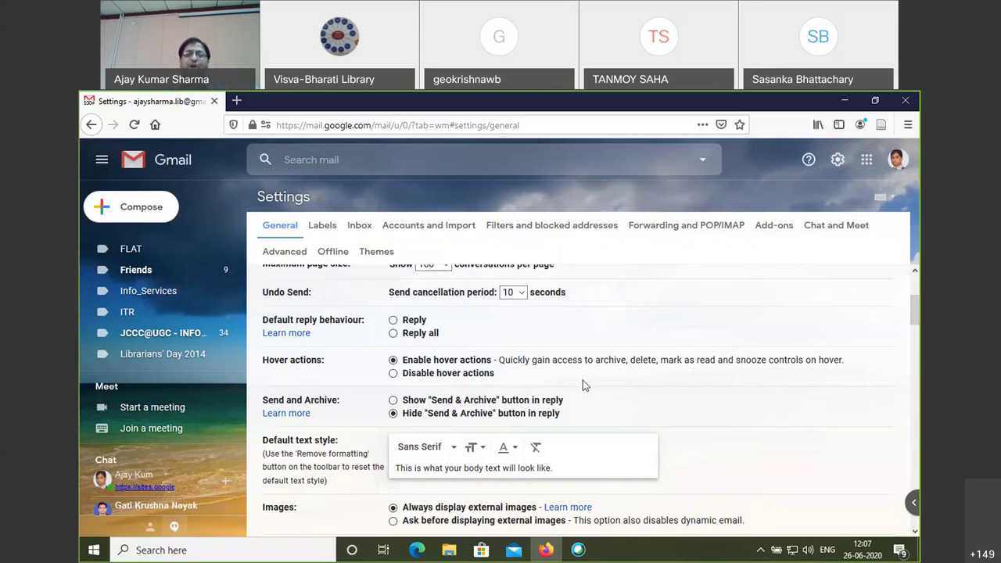
{"action": "left_click", "coordinate": [521, 294]}
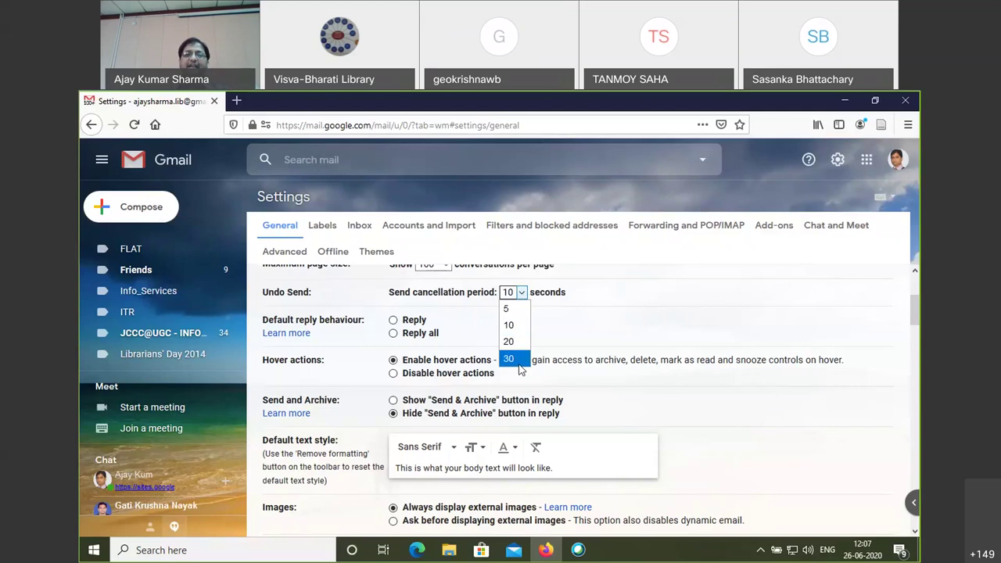
{"action": "left_click", "coordinate": [827, 305]}
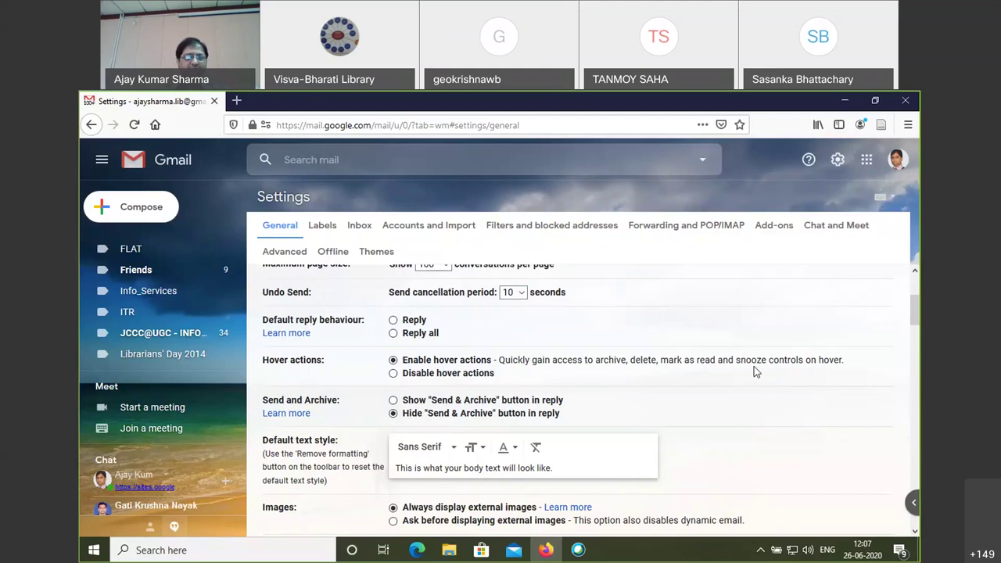
- Review the General settings from hover actions down to Smart Compose personalisation, and dismiss the incoming chat window
{"action": "scroll", "coordinate": [754, 369], "scroll_direction": "down", "scroll_amount": 1}
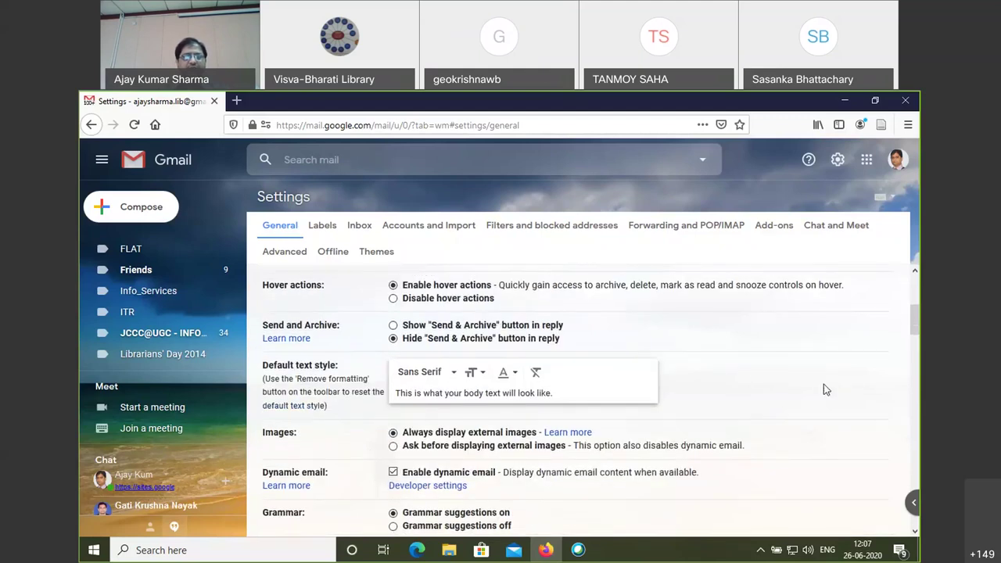
{"action": "scroll", "coordinate": [777, 394], "scroll_direction": "down", "scroll_amount": 1}
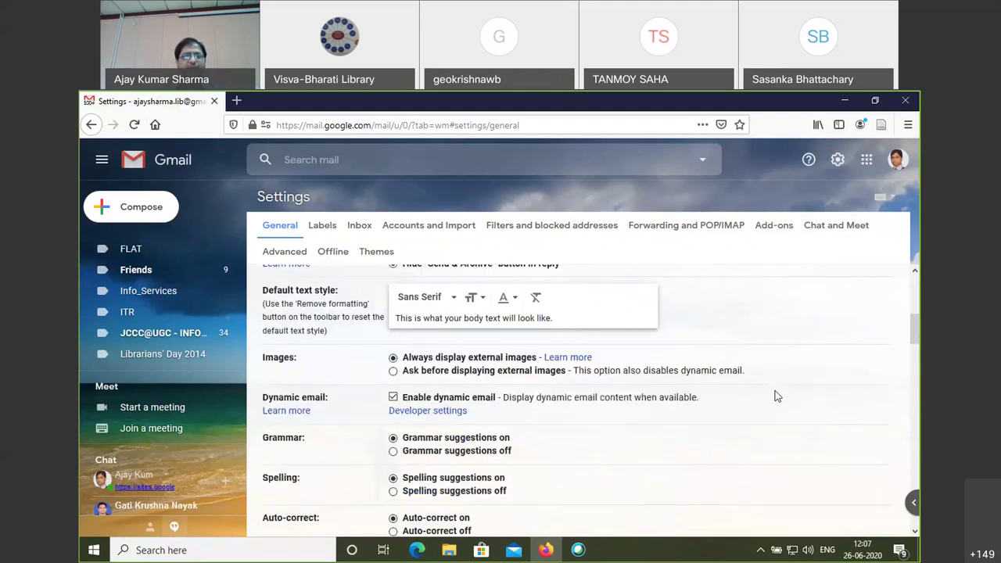
{"action": "scroll", "coordinate": [776, 393], "scroll_direction": "down", "scroll_amount": 1}
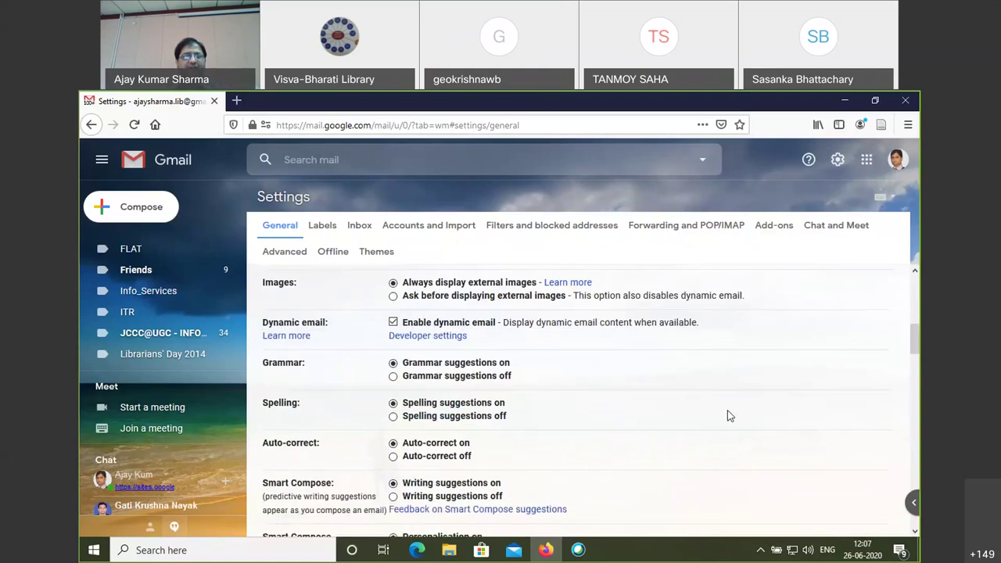
{"action": "scroll", "coordinate": [727, 417], "scroll_direction": "down", "scroll_amount": 1}
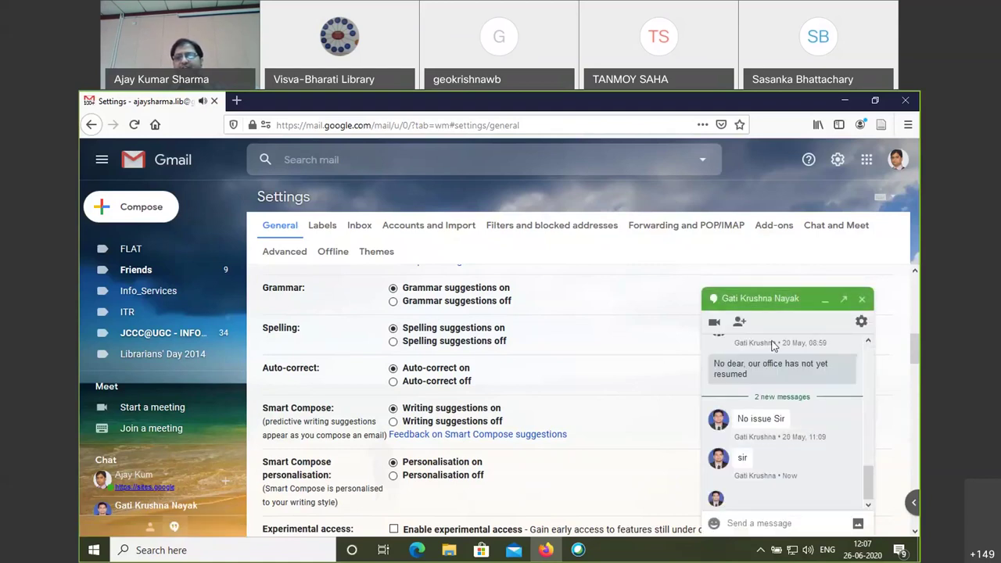
{"action": "left_click", "coordinate": [862, 299]}
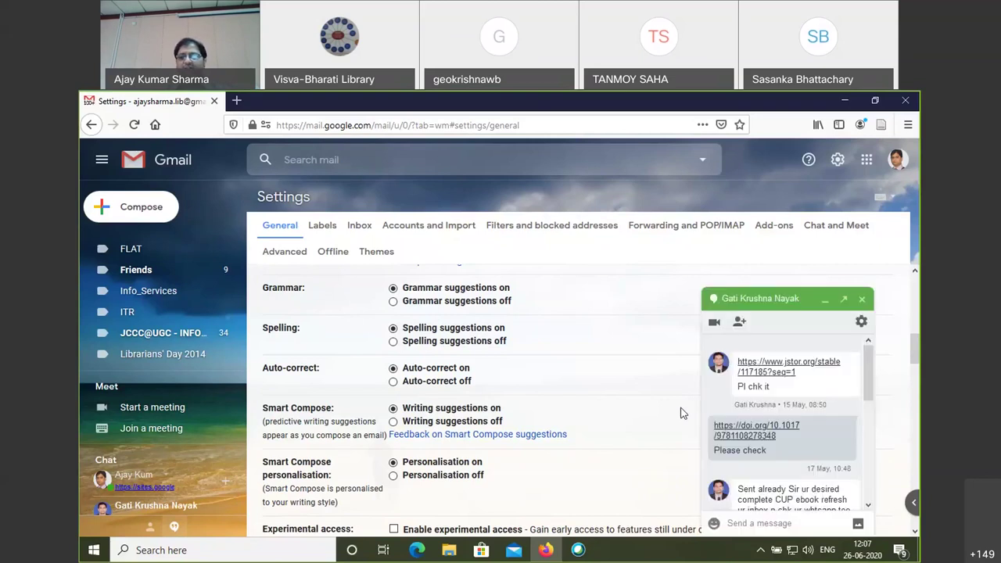
- Review the General settings from Smart Compose personalisation down to the signature section, dismissing the incoming chat windows
{"action": "left_click", "coordinate": [862, 301]}
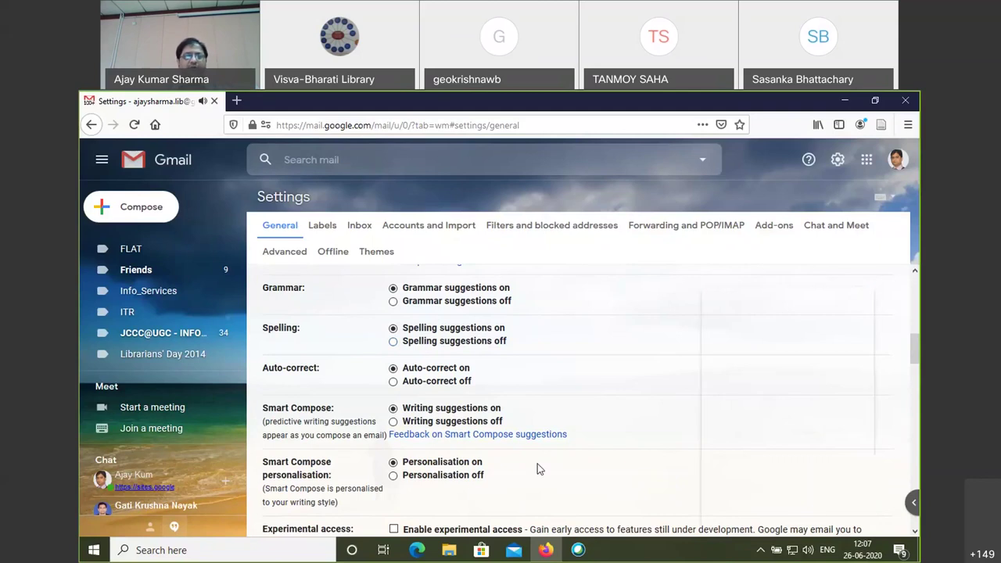
{"action": "scroll", "coordinate": [537, 468], "scroll_direction": "down", "scroll_amount": 3}
{"action": "scroll", "coordinate": [532, 477], "scroll_direction": "down", "scroll_amount": 5}
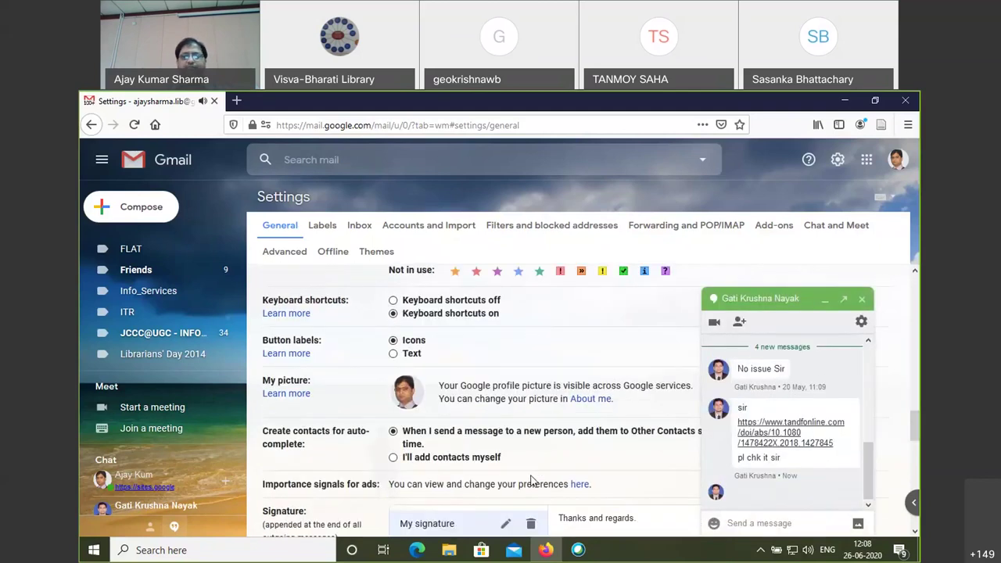
{"action": "left_click", "coordinate": [862, 300]}
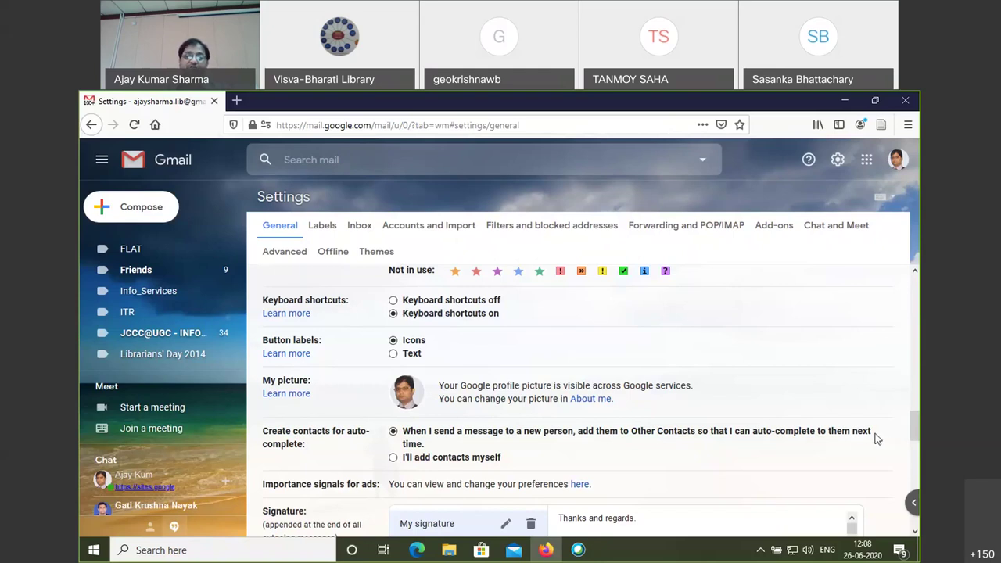
{"action": "scroll", "coordinate": [649, 457], "scroll_direction": "down", "scroll_amount": 3}
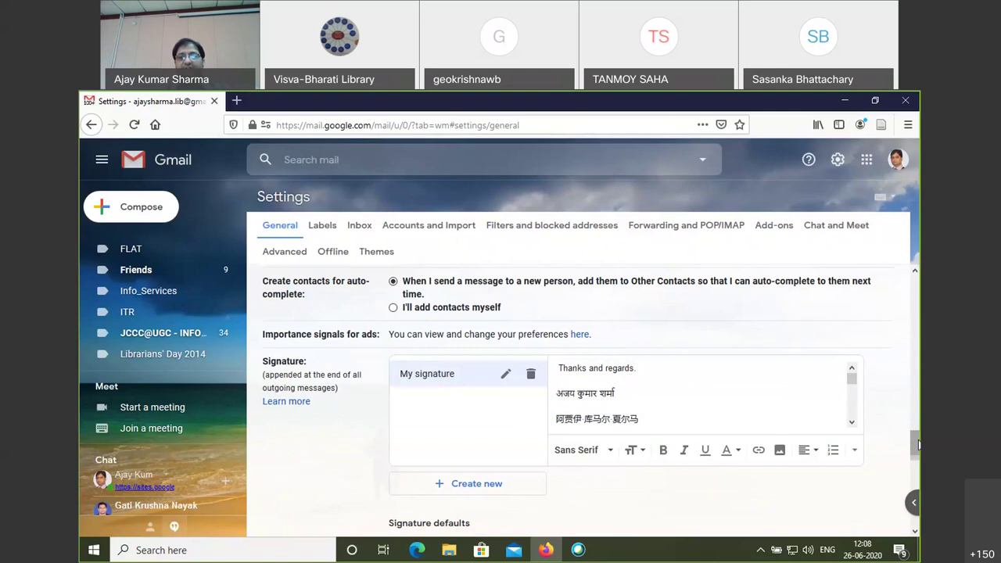
- Examine the full text of the saved email signature in the General settings
{"action": "left_click_drag", "start_coordinate": [918, 445], "coordinate": [918, 453]}
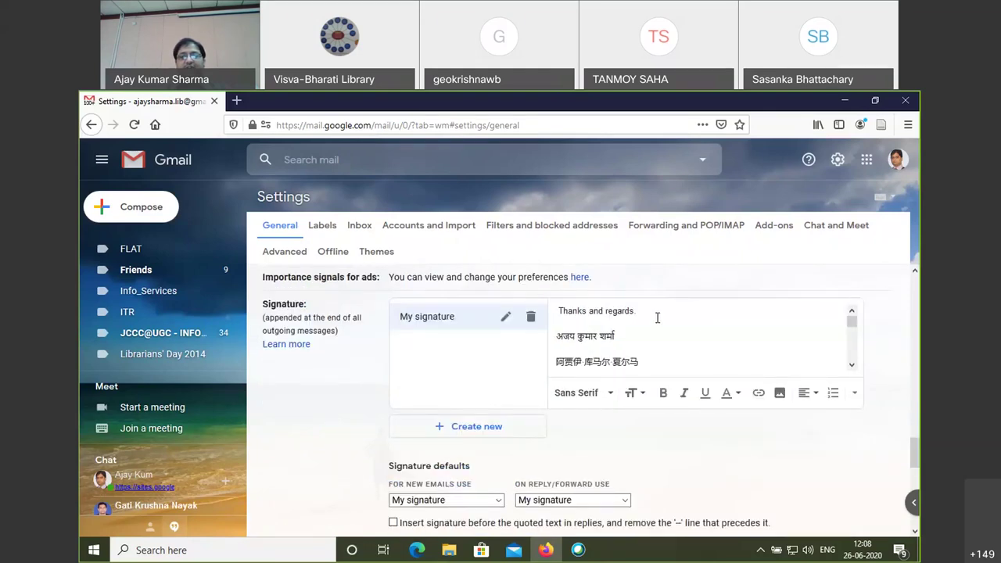
{"action": "scroll", "coordinate": [685, 319], "scroll_direction": "down", "scroll_amount": 1}
{"action": "scroll", "coordinate": [685, 325], "scroll_direction": "down", "scroll_amount": 1}
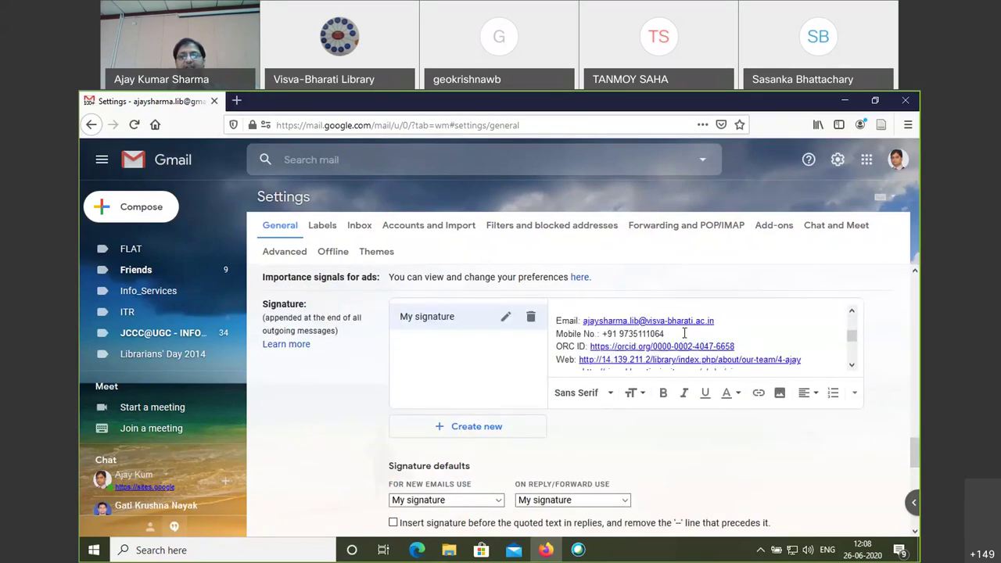
{"action": "scroll", "coordinate": [685, 334], "scroll_direction": "down", "scroll_amount": 2}
{"action": "scroll", "coordinate": [747, 341], "scroll_direction": "down", "scroll_amount": 1}
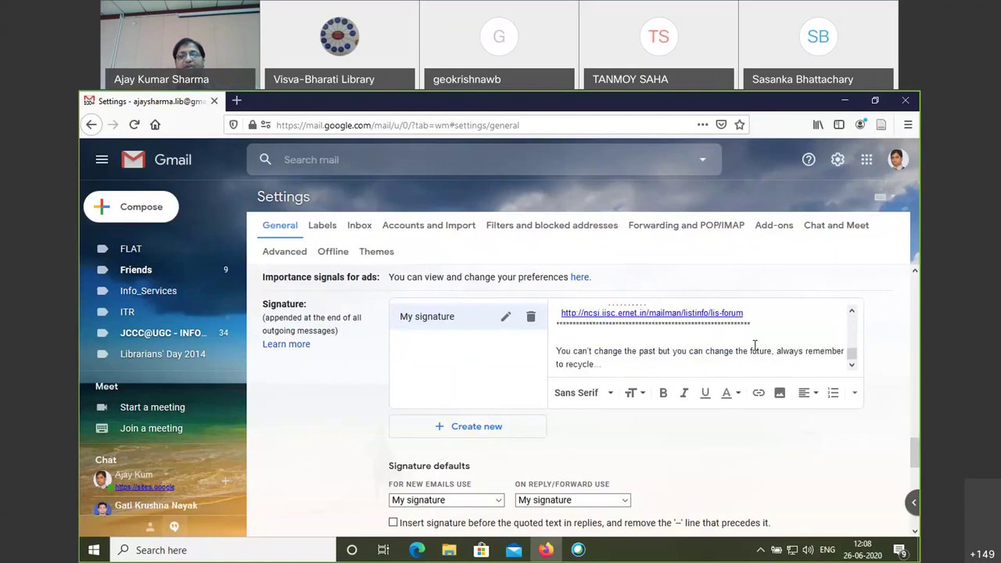
{"action": "scroll", "coordinate": [747, 344], "scroll_direction": "down", "scroll_amount": 1}
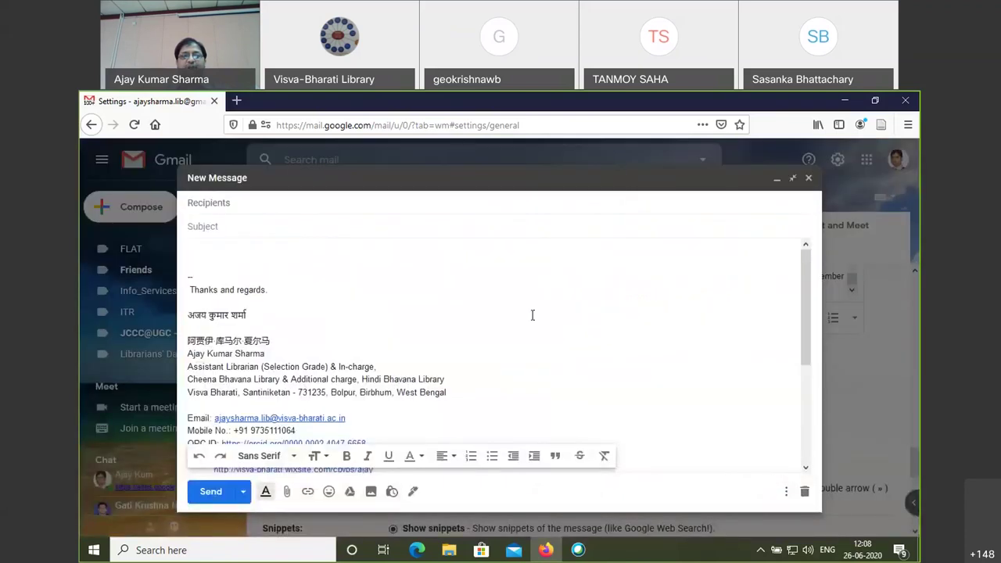
- Highlight the automatically inserted signature in a new message, and close the message
{"action": "mouse_move", "coordinate": [189, 274]}
{"action": "left_mouse_down"}
{"action": "mouse_move", "coordinate": [439, 402]}
{"action": "mouse_move", "coordinate": [399, 385]}
{"action": "left_mouse_up"}
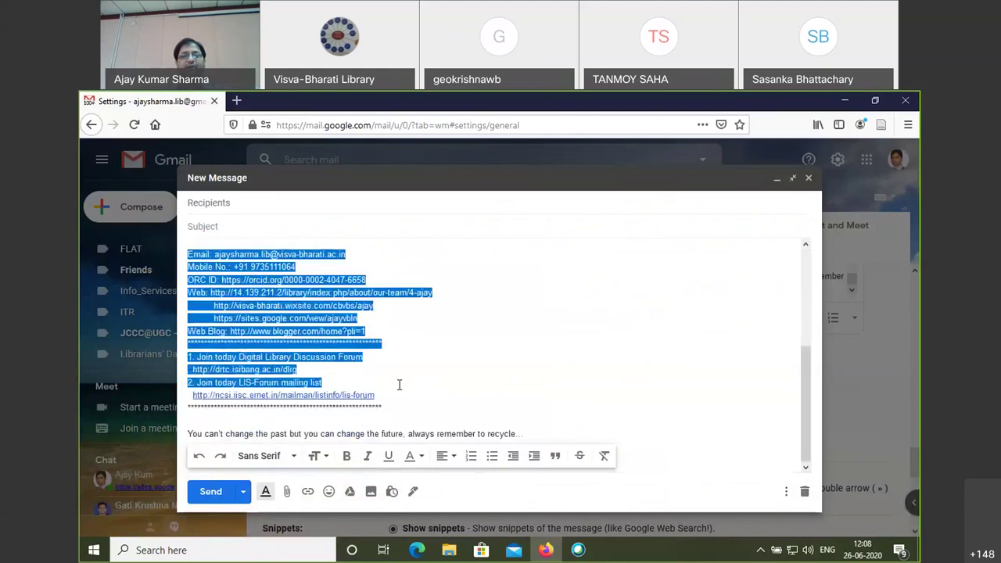
{"action": "left_click", "coordinate": [558, 403]}
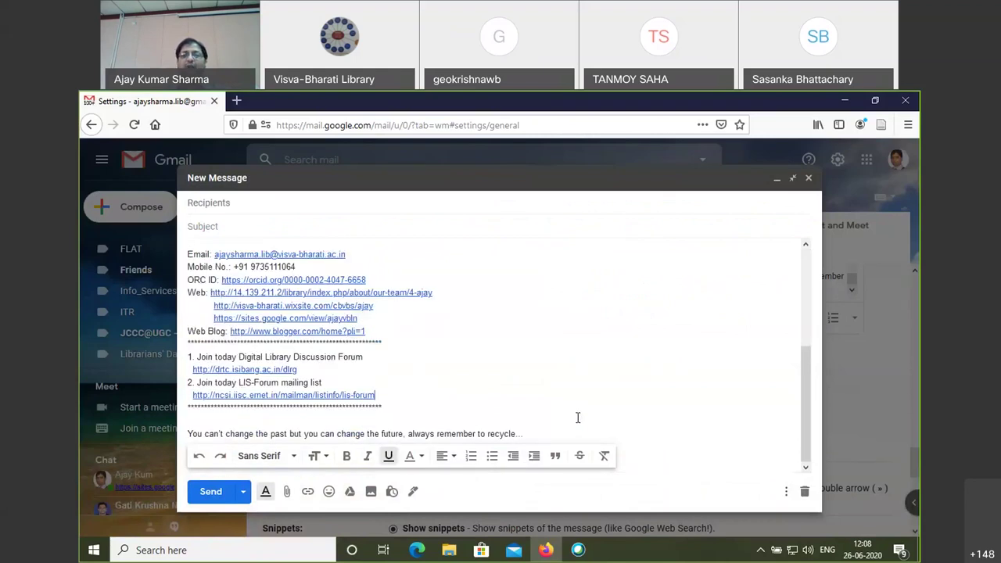
{"action": "left_click", "coordinate": [808, 179]}
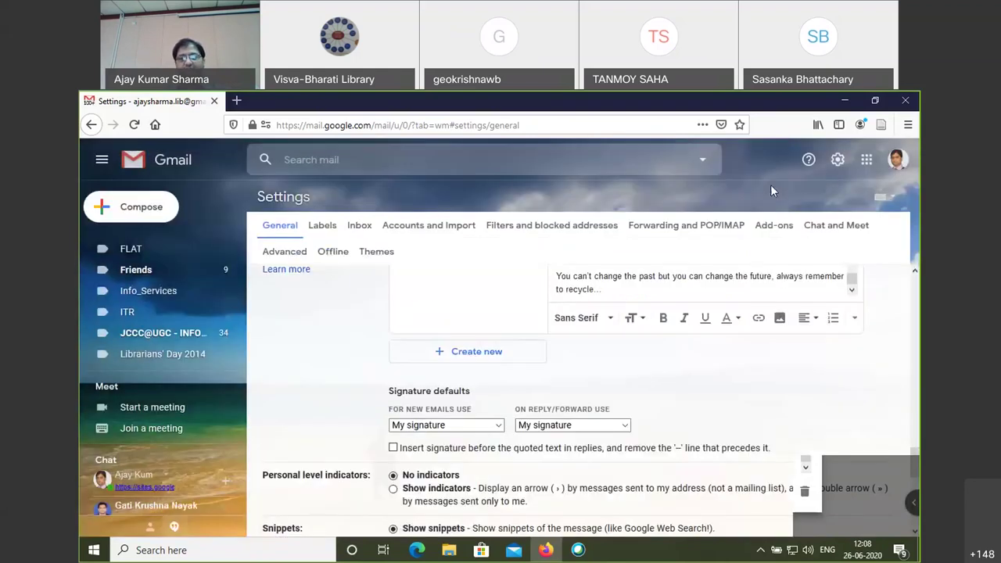
- Review the signature defaults, personal level indicators, snippets and Out-of-Office AutoReply options, and return to the start of the General settings
{"action": "scroll", "coordinate": [741, 359], "scroll_direction": "down", "scroll_amount": 1}
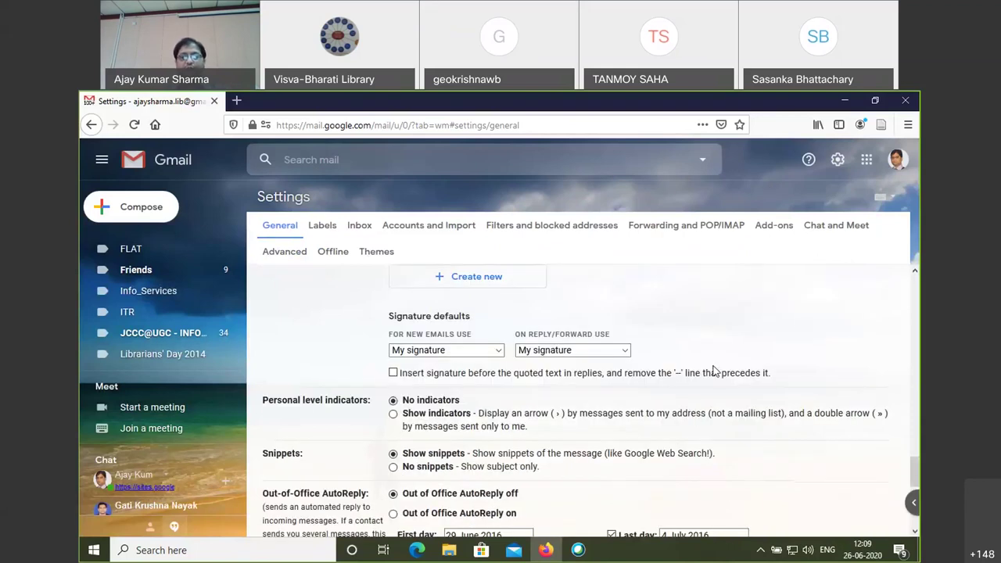
{"action": "scroll", "coordinate": [713, 371], "scroll_direction": "down", "scroll_amount": 2}
{"action": "scroll", "coordinate": [714, 371], "scroll_direction": "down", "scroll_amount": 1}
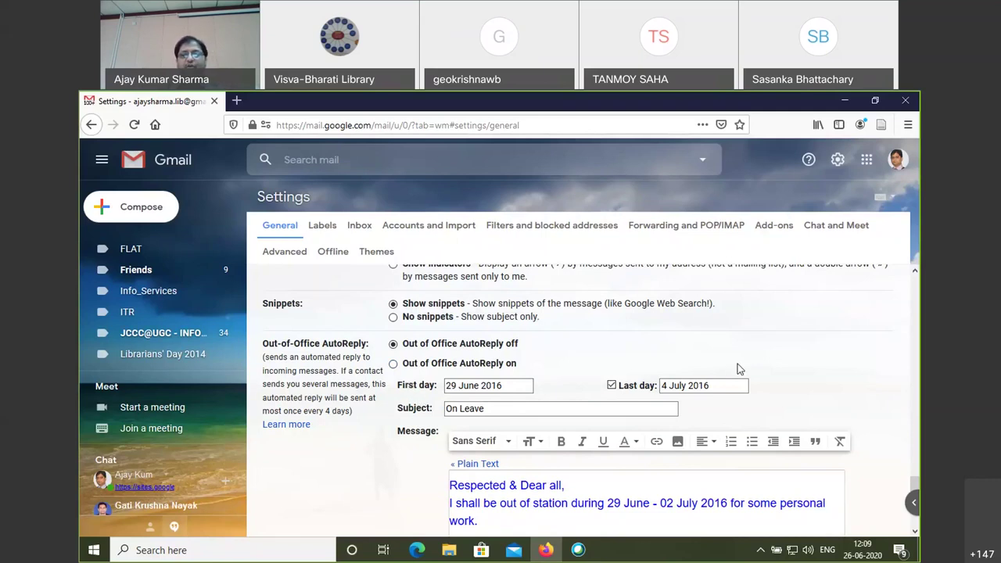
{"action": "scroll", "coordinate": [773, 385], "scroll_direction": "up", "scroll_amount": 4}
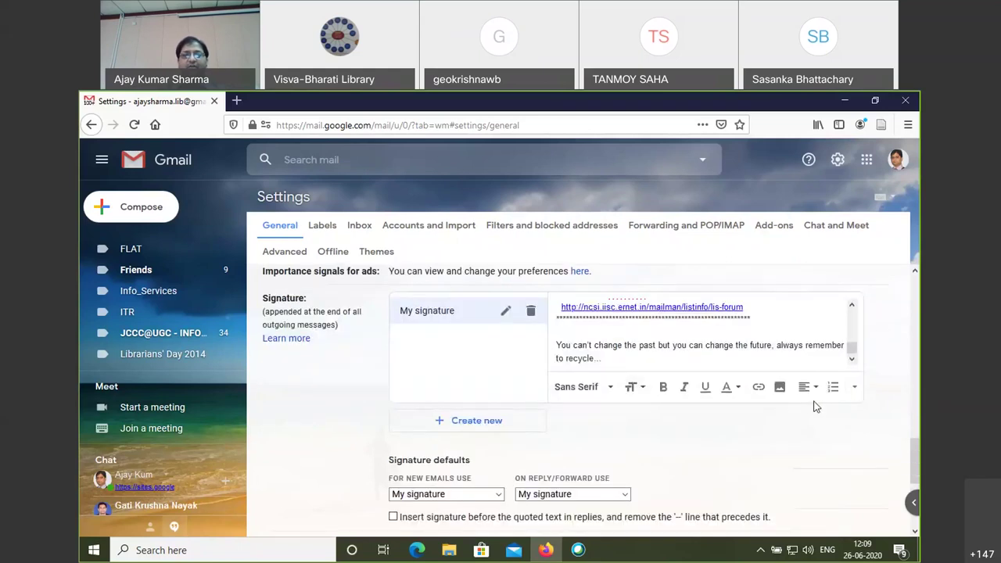
{"action": "scroll", "coordinate": [816, 406], "scroll_direction": "up", "scroll_amount": 10}
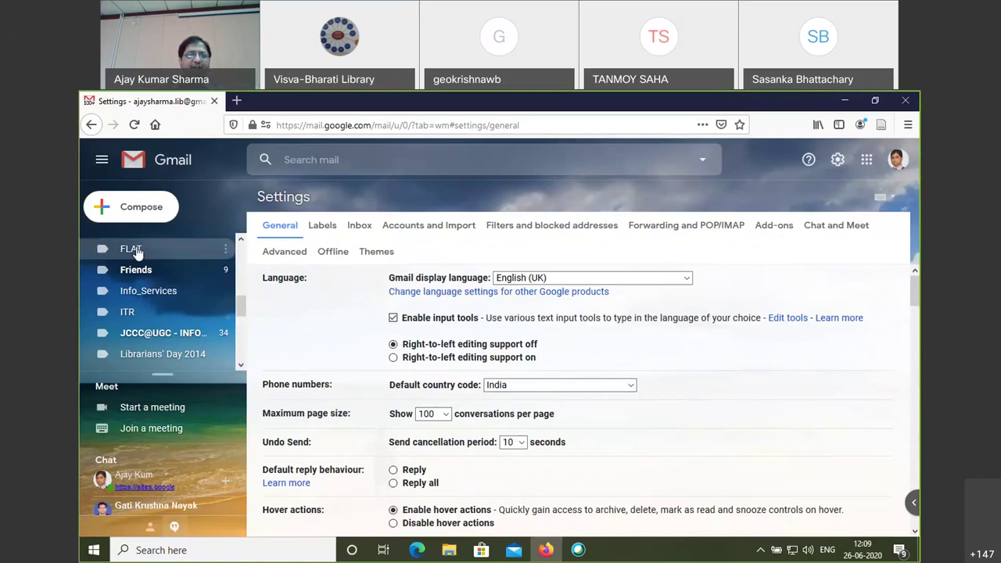
{"action": "scroll", "coordinate": [157, 313], "scroll_direction": "up", "scroll_amount": 5}
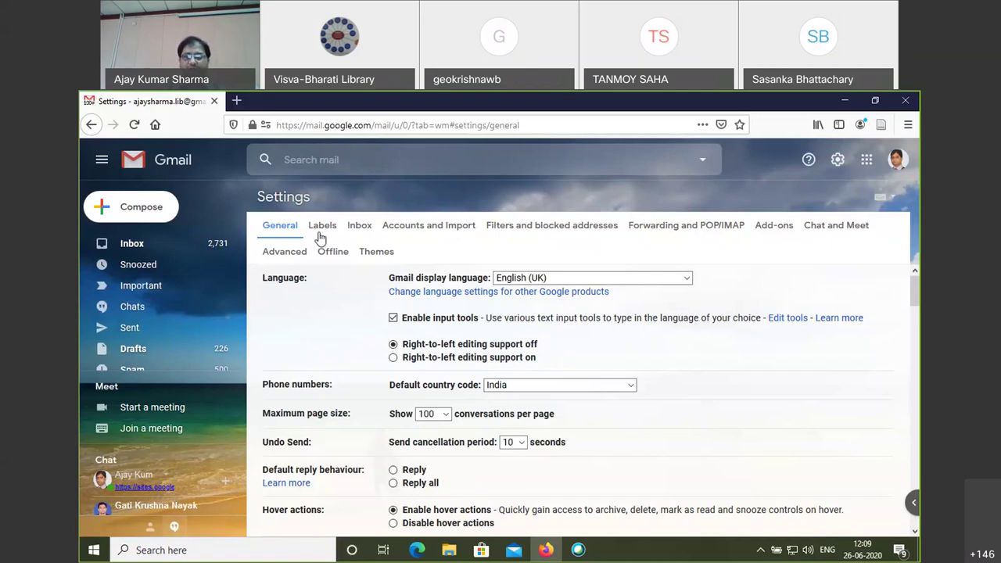
- Show the Inbox settings and the Accounts and Import settings
{"action": "left_click", "coordinate": [362, 227]}
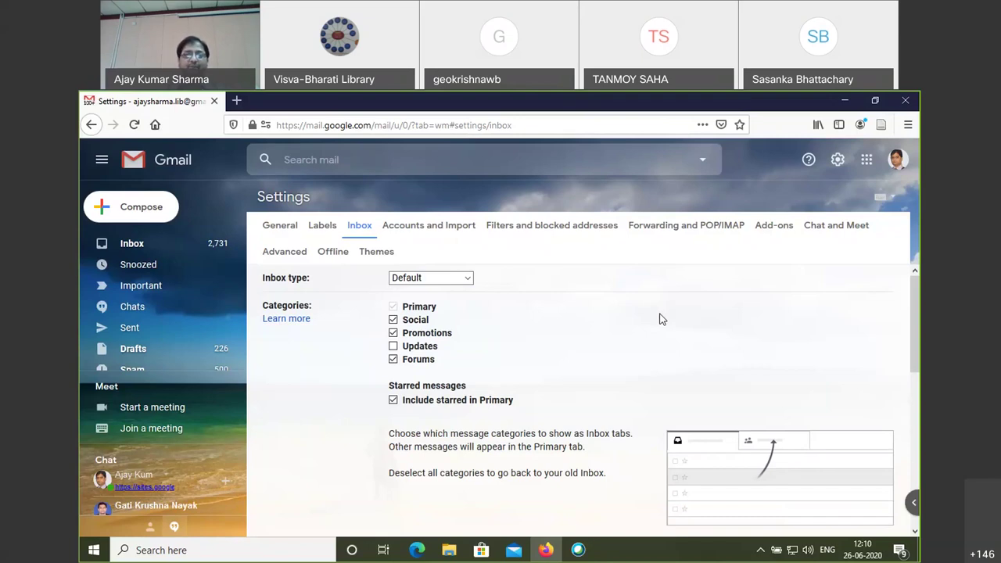
{"action": "left_click", "coordinate": [452, 230]}
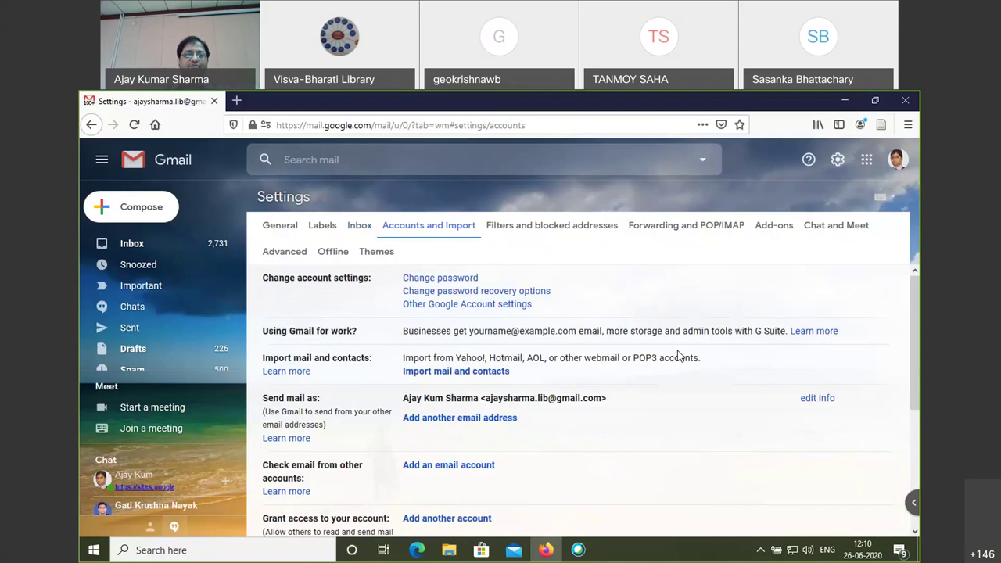
- Review the forwarding, POP download and IMAP access settings, and return to the inbox
{"action": "left_click", "coordinate": [687, 227]}
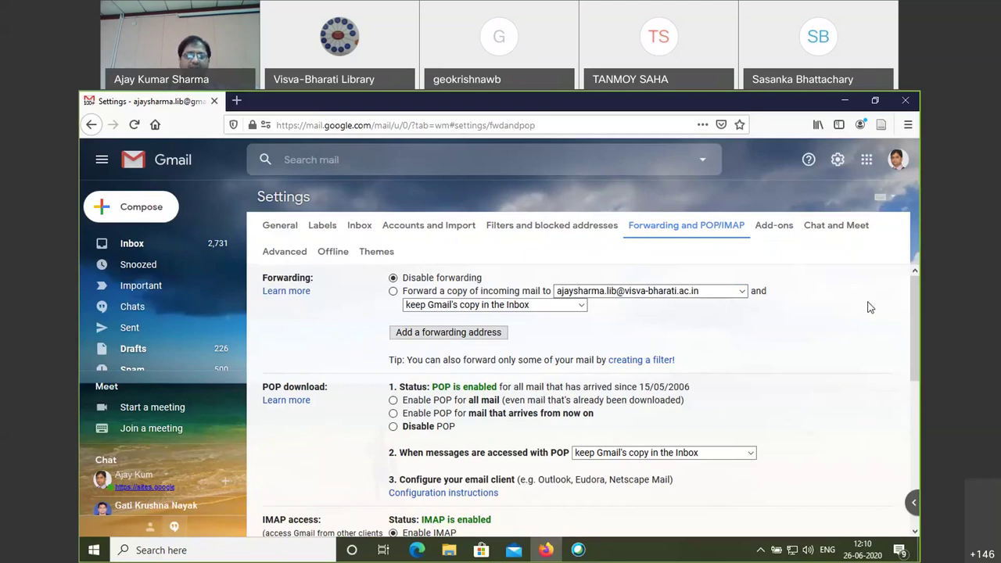
{"action": "scroll", "coordinate": [759, 329], "scroll_direction": "down", "scroll_amount": 2}
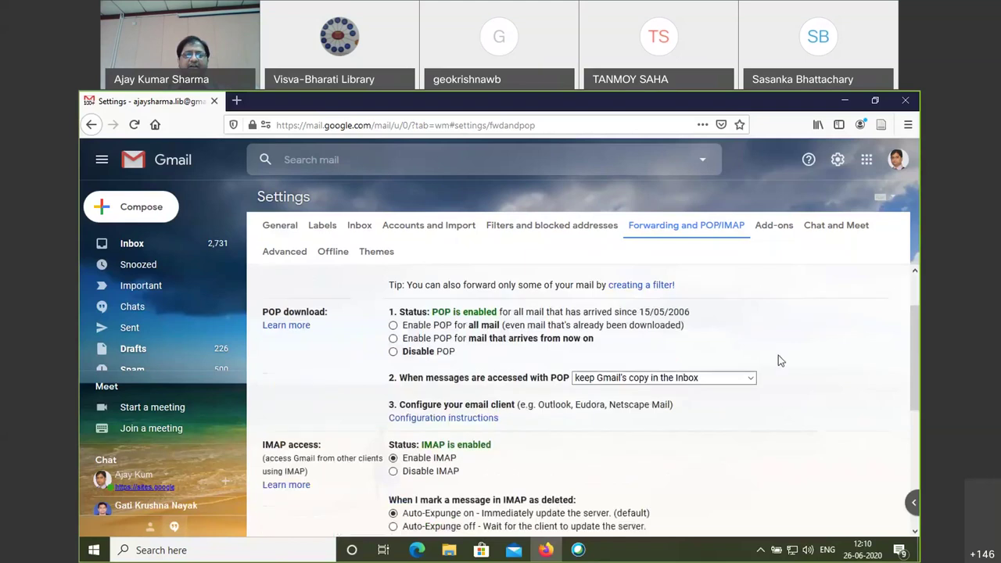
{"action": "scroll", "coordinate": [778, 358], "scroll_direction": "down", "scroll_amount": 3}
{"action": "scroll", "coordinate": [779, 356], "scroll_direction": "down", "scroll_amount": 1}
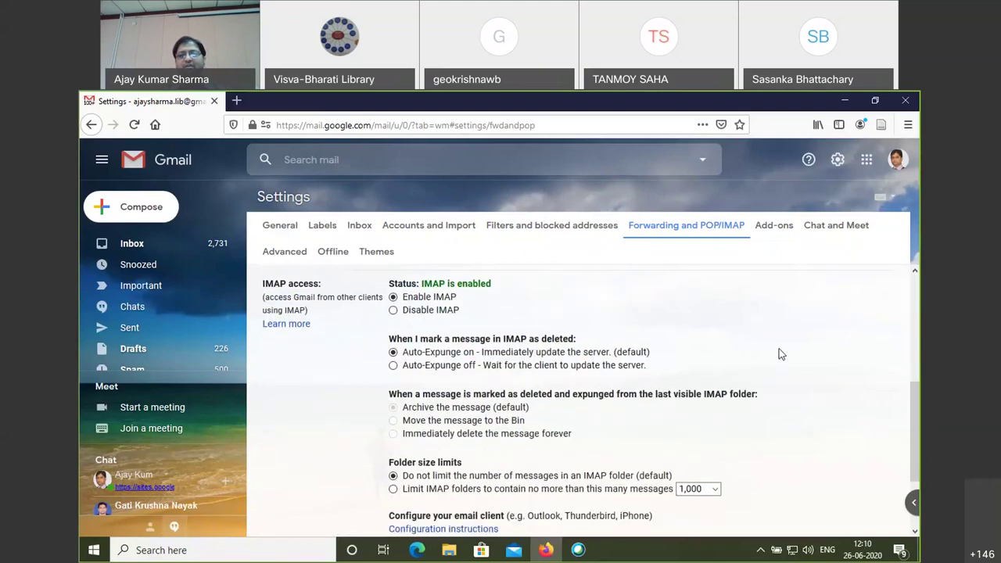
{"action": "scroll", "coordinate": [778, 354], "scroll_direction": "down", "scroll_amount": 1}
{"action": "scroll", "coordinate": [778, 355], "scroll_direction": "up", "scroll_amount": 1}
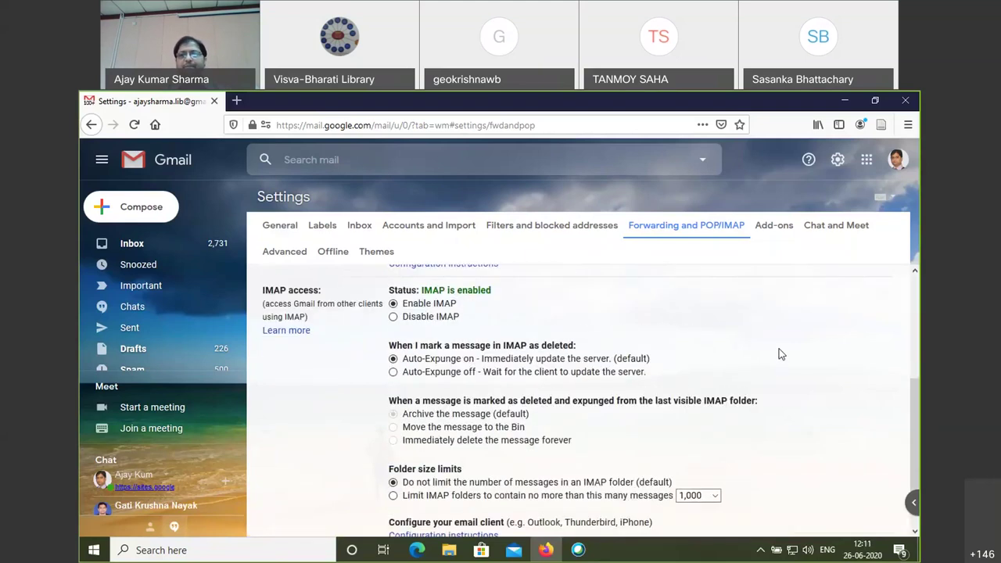
{"action": "scroll", "coordinate": [778, 355], "scroll_direction": "up", "scroll_amount": 3}
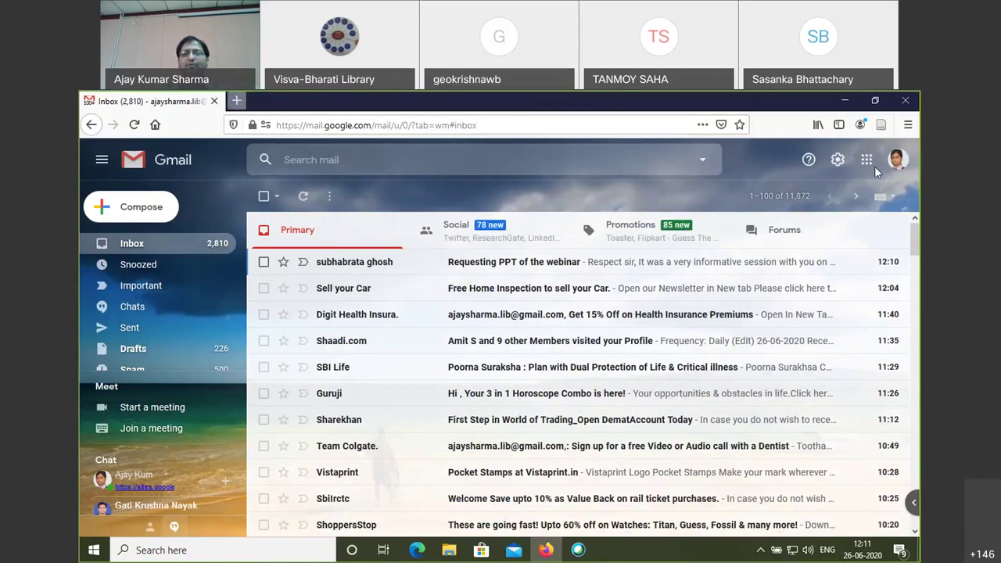
- Open google.com in a new browser tab
{"action": "key", "text": "ctrl+t"}
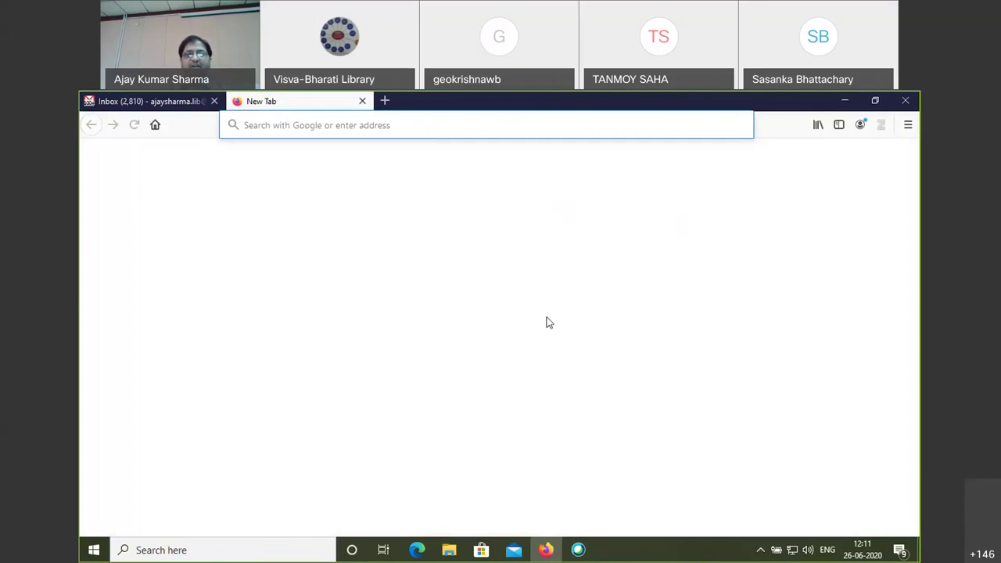
{"action": "type", "text": "g"}
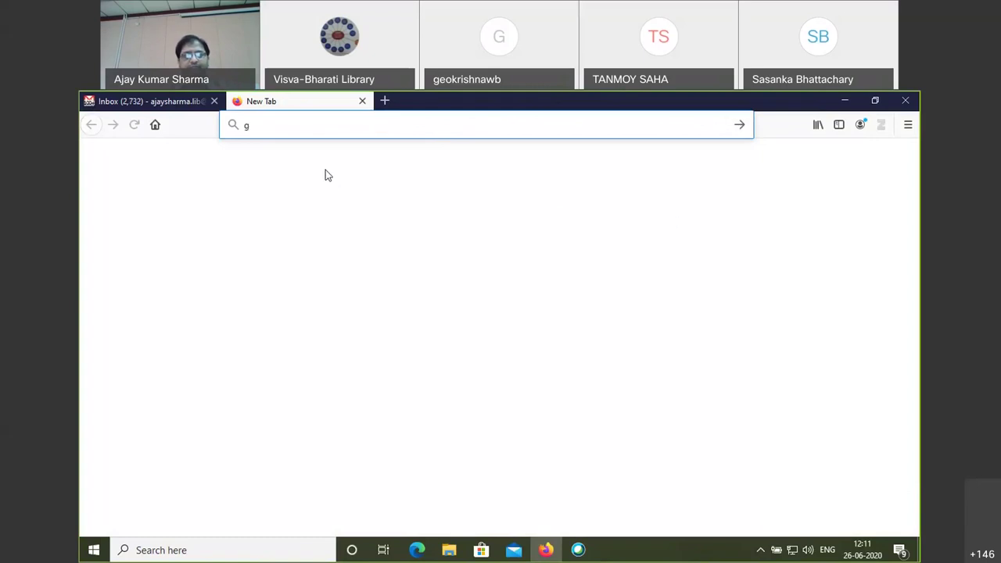
{"action": "type", "text": "oogle.com"}
{"action": "key", "text": "Return"}
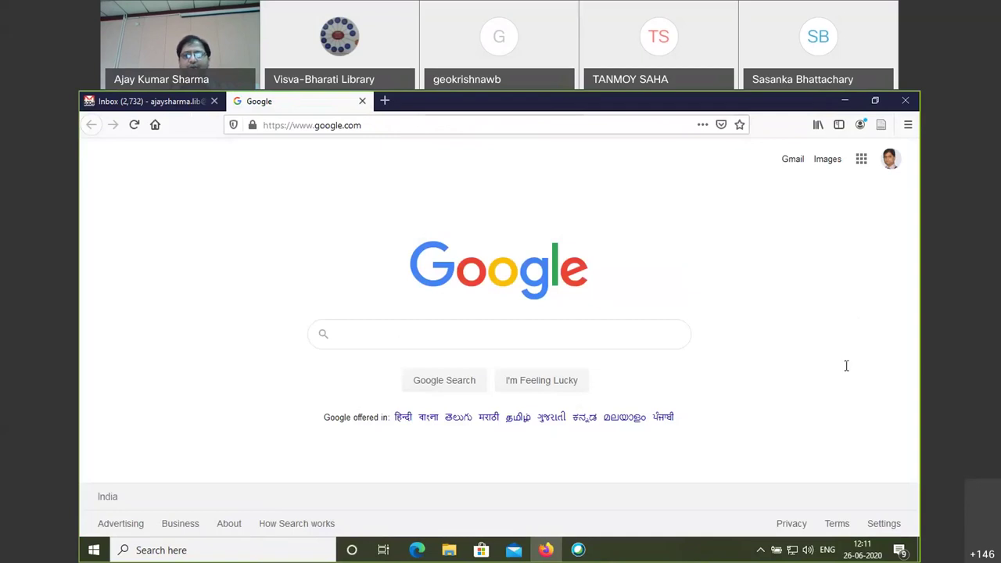
- Look up "visva bharati" on Google with I'm Feeling Lucky, and visit the main website from the landing page
{"action": "left_click", "coordinate": [465, 333]}
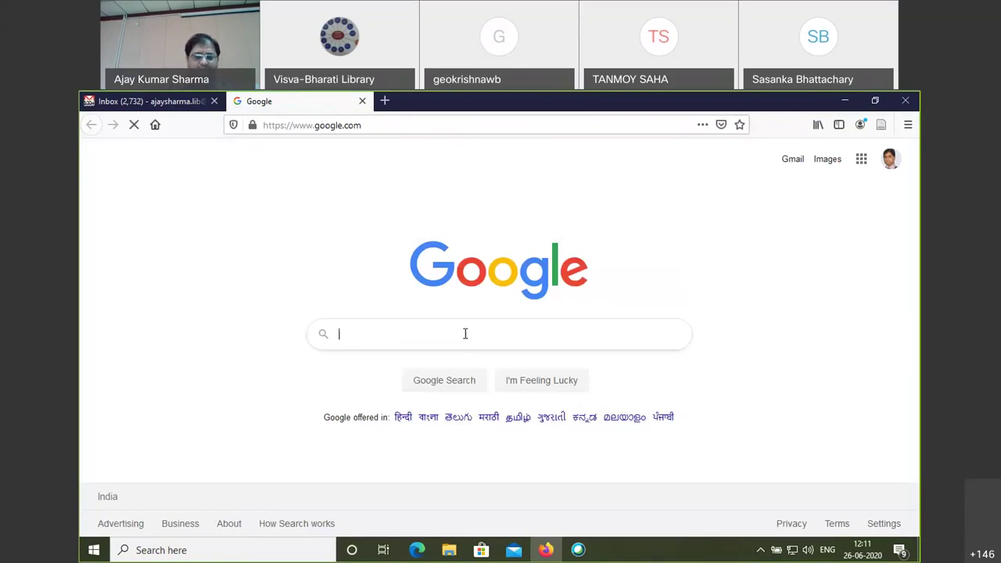
{"action": "type", "text": "Visva"}
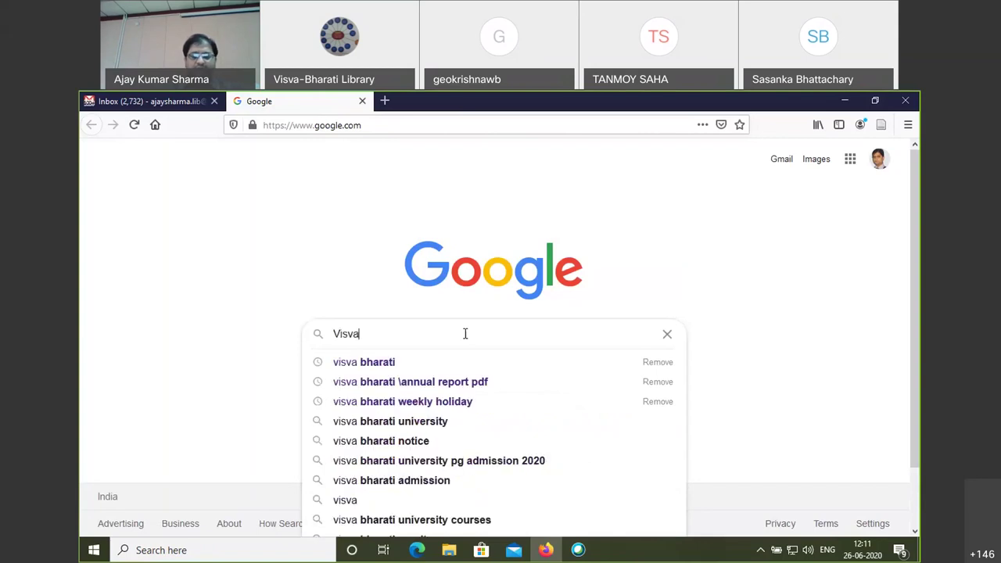
{"action": "key", "text": "Down"}
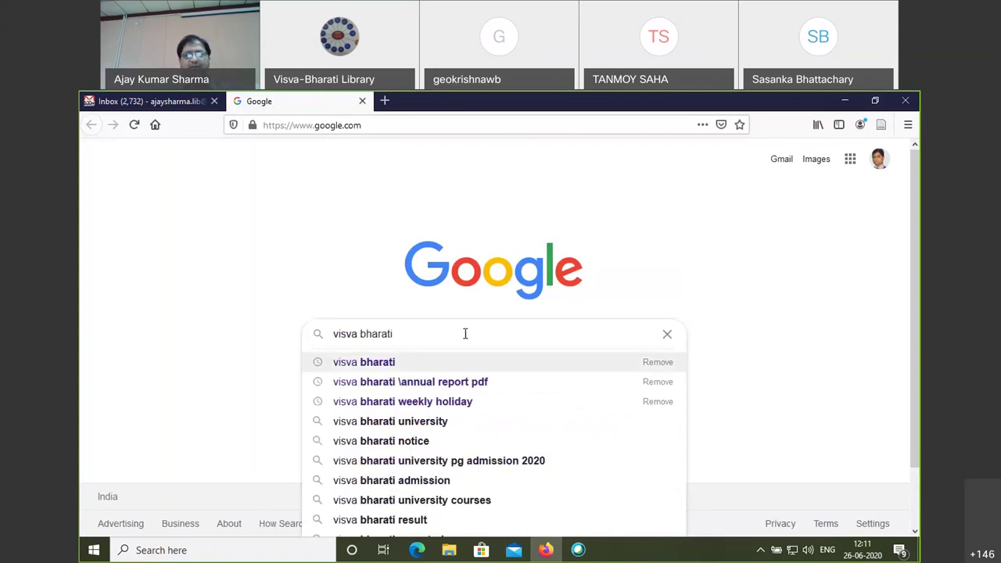
{"action": "left_click", "coordinate": [821, 263]}
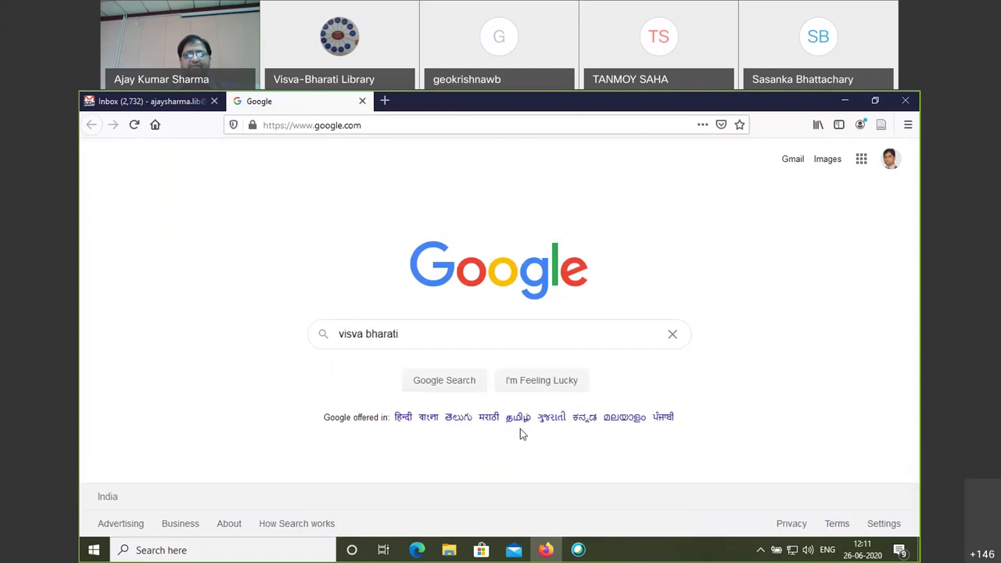
{"action": "left_click", "coordinate": [560, 387]}
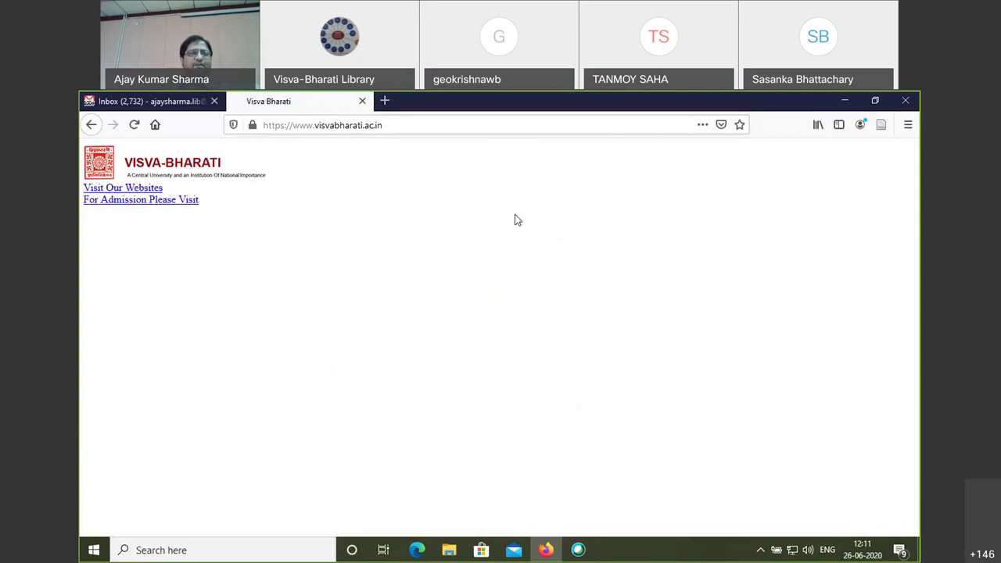
{"action": "left_click", "coordinate": [144, 191]}
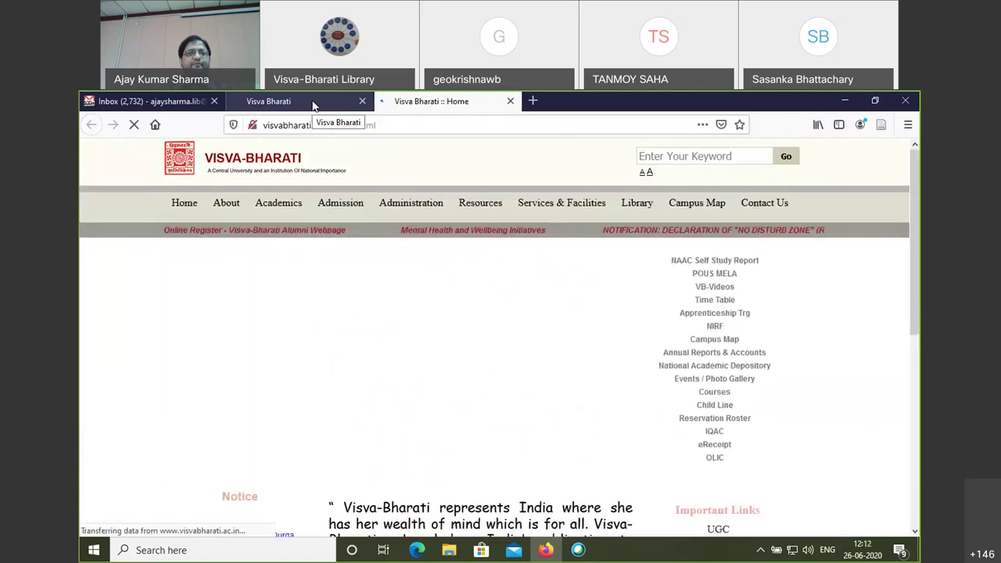
- Return to the Google home page in the earlier tab and search for "banaras hindu university"
{"action": "left_click", "coordinate": [307, 102]}
{"action": "key", "text": "alt+Left"}
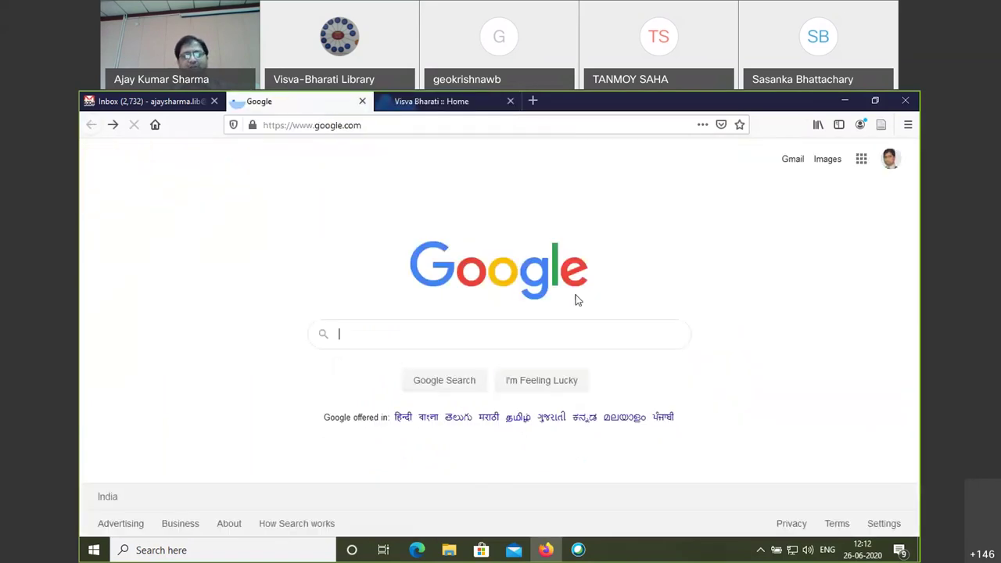
{"action": "left_click", "coordinate": [392, 335]}
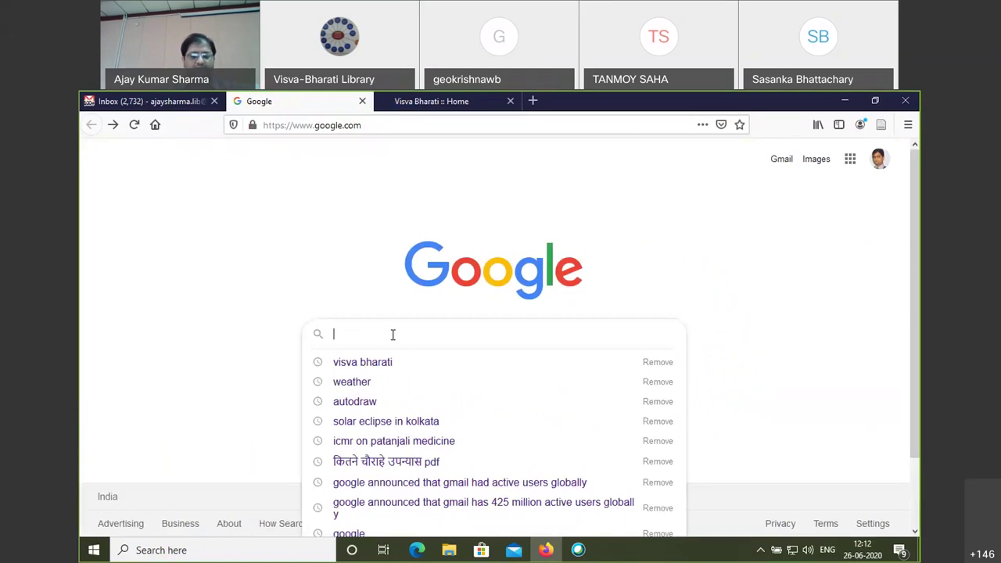
{"action": "type", "text": "ban"}
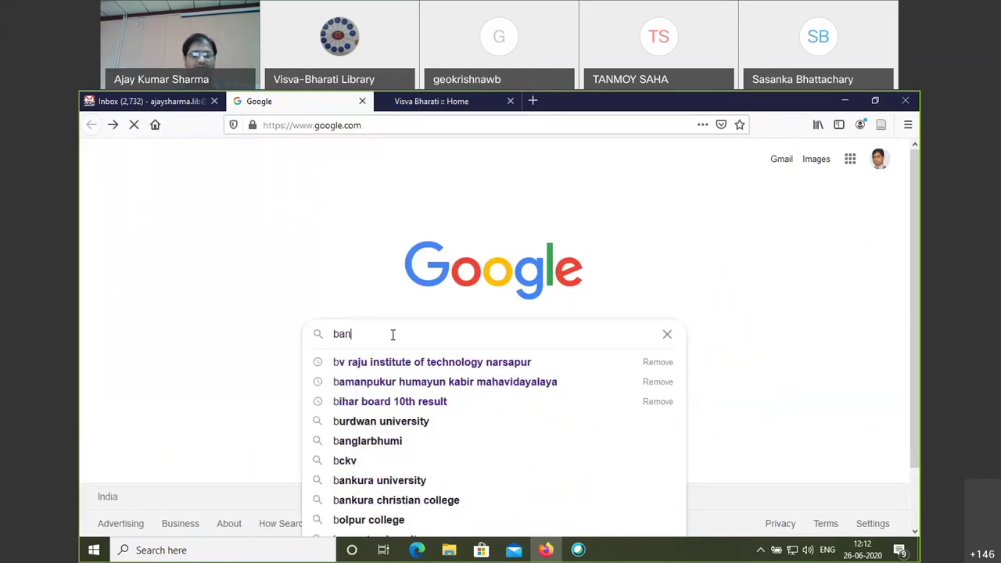
{"action": "type", "text": "arah"}
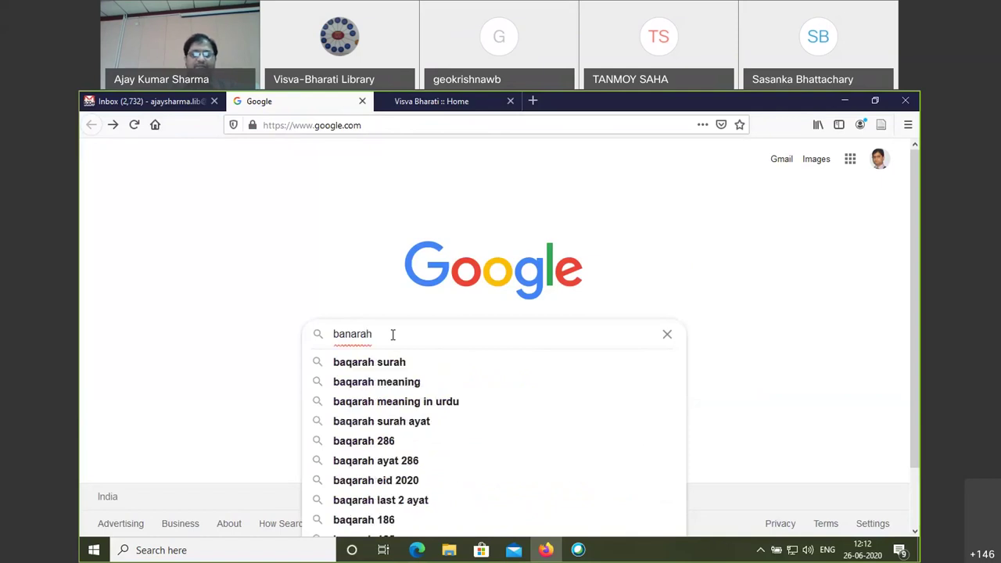
{"action": "key", "text": "BackSpace"}
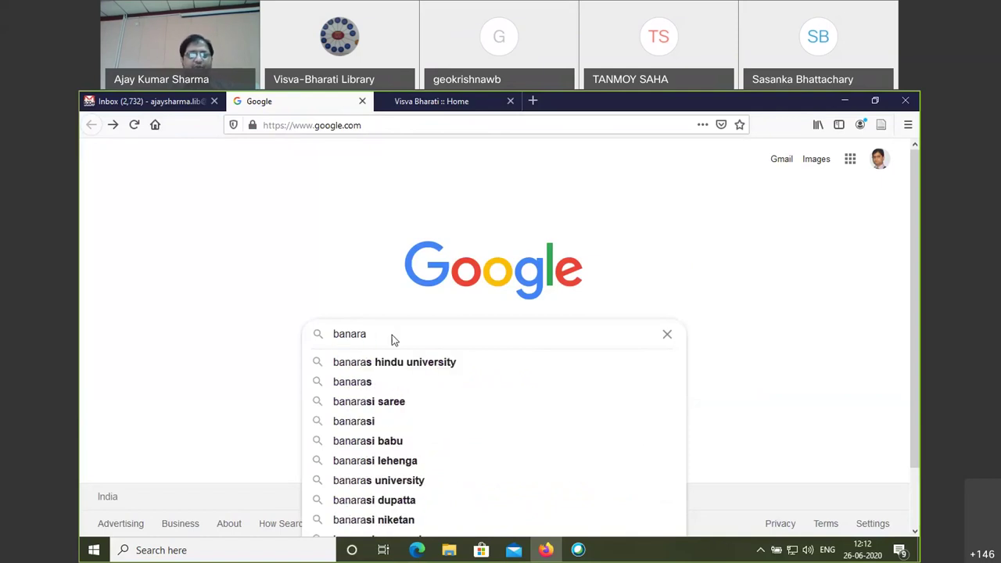
{"action": "left_click", "coordinate": [366, 363]}
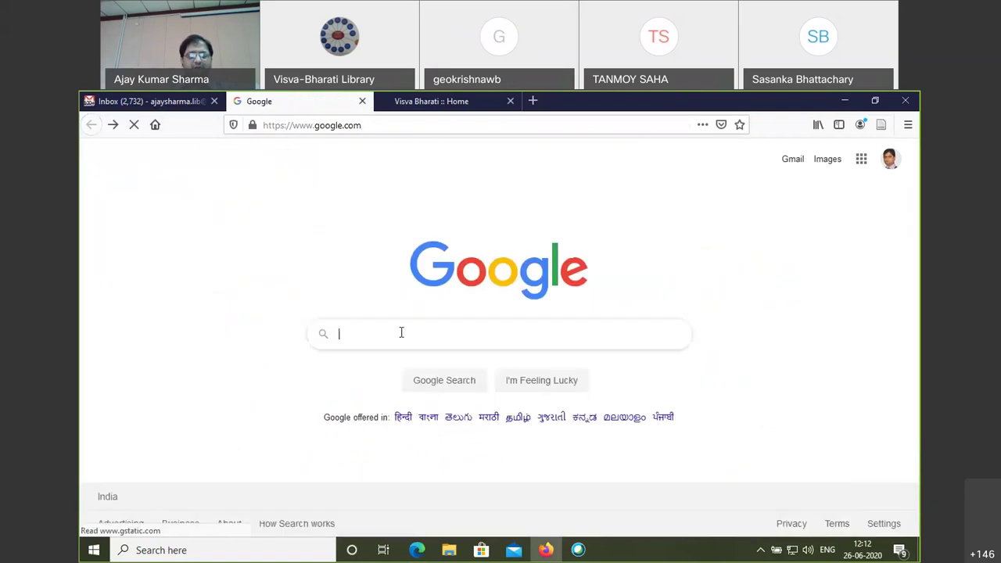
{"action": "left_click", "coordinate": [402, 333]}
{"action": "type", "text": "bana"}
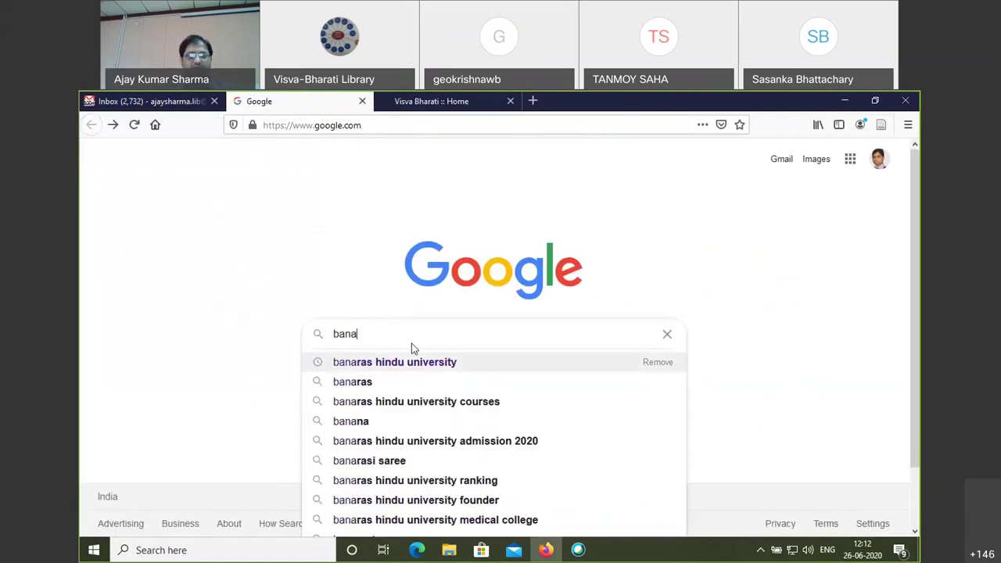
{"action": "left_click", "coordinate": [419, 362]}
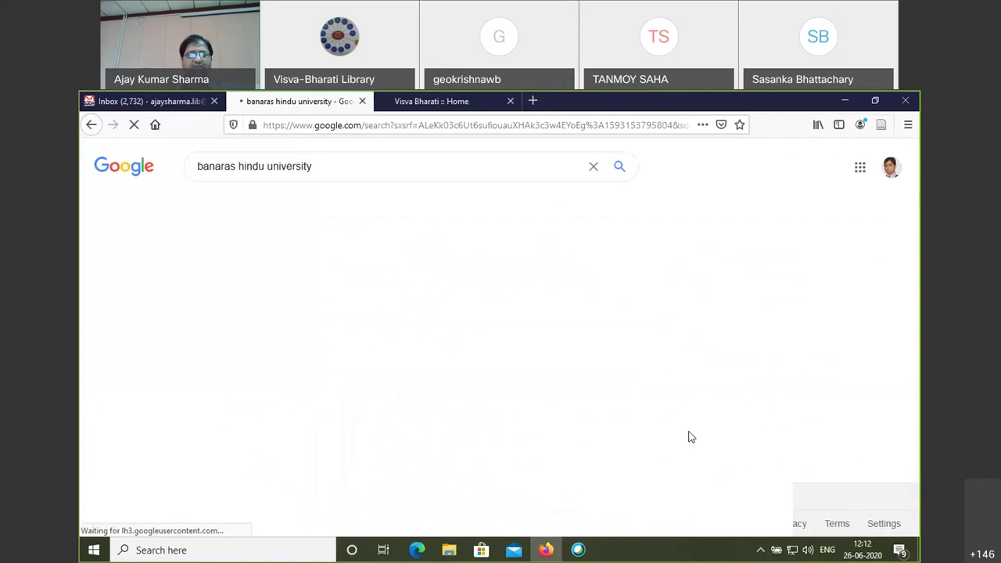
- Copy the query "banaras hindu university", paste it on the Google home page and open the site with I'm Feeling Lucky
{"action": "left_click_drag", "start_coordinate": [304, 166], "coordinate": [239, 167]}
{"action": "triple_click", "coordinate": [233, 168]}
{"action": "key", "text": "ctrl+c"}
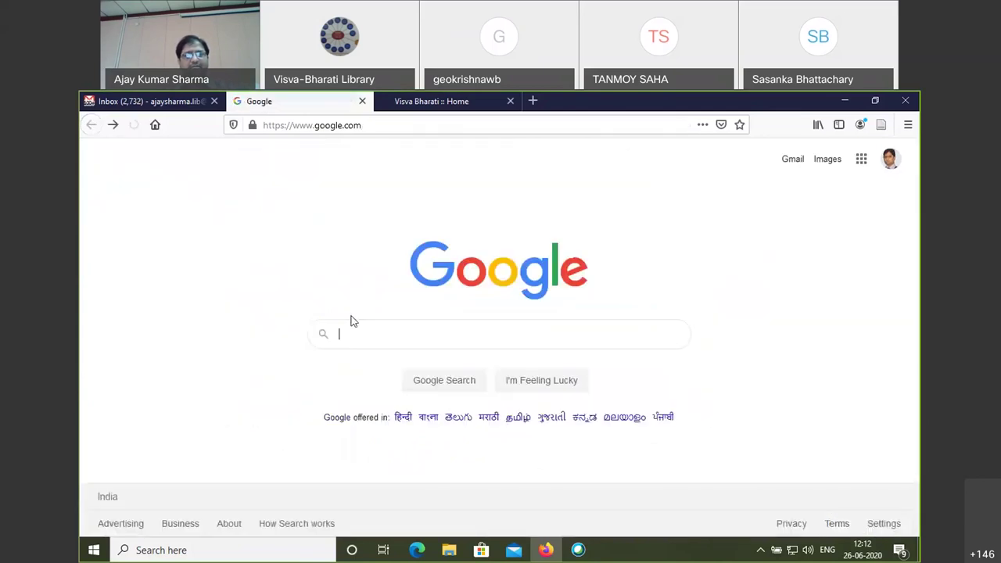
{"action": "right_click", "coordinate": [364, 328]}
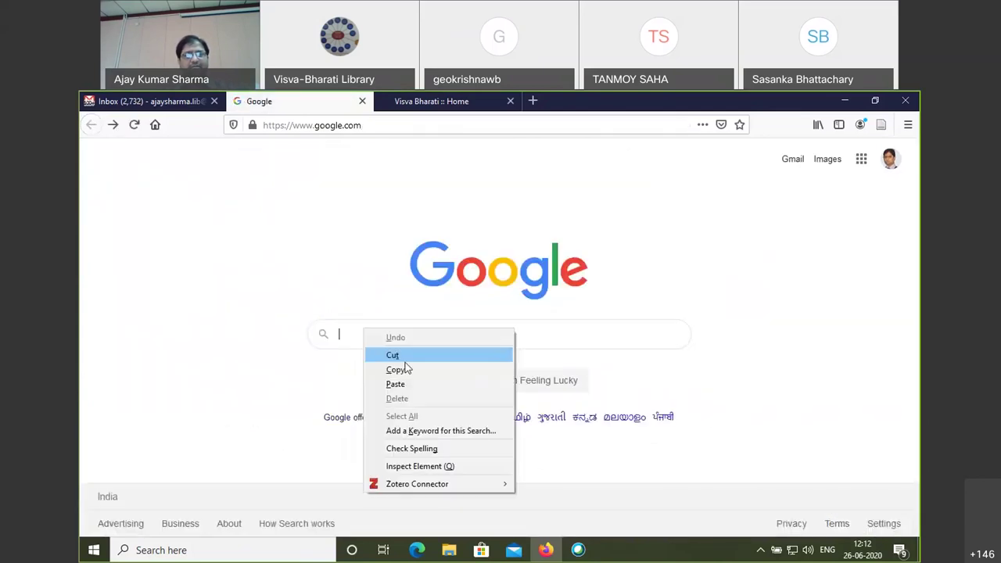
{"action": "left_click", "coordinate": [396, 384]}
{"action": "key", "text": "Escape"}
{"action": "left_click", "coordinate": [563, 383]}
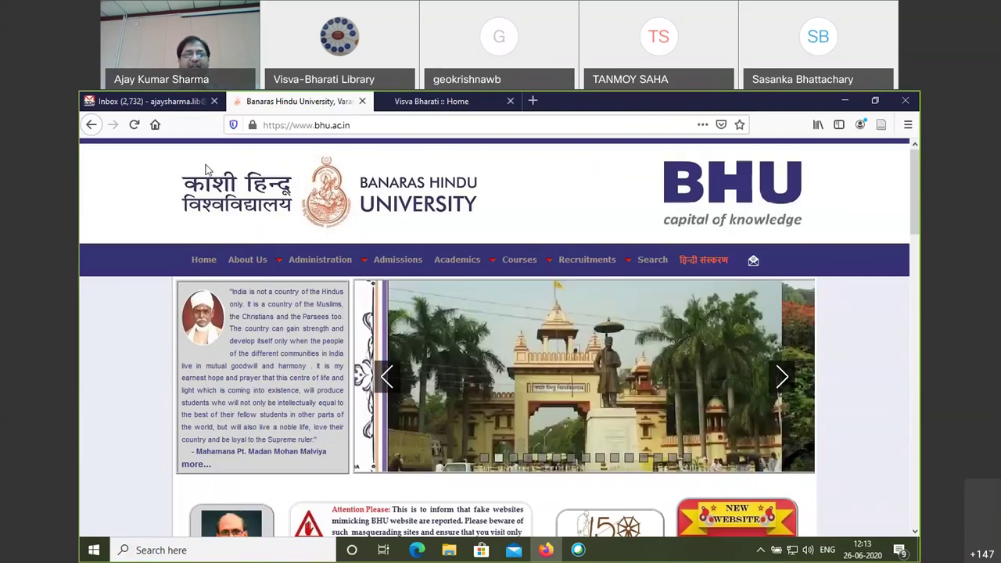
- Go back to the Google home page and briefly show the recent search suggestions
{"action": "left_click", "coordinate": [92, 127]}
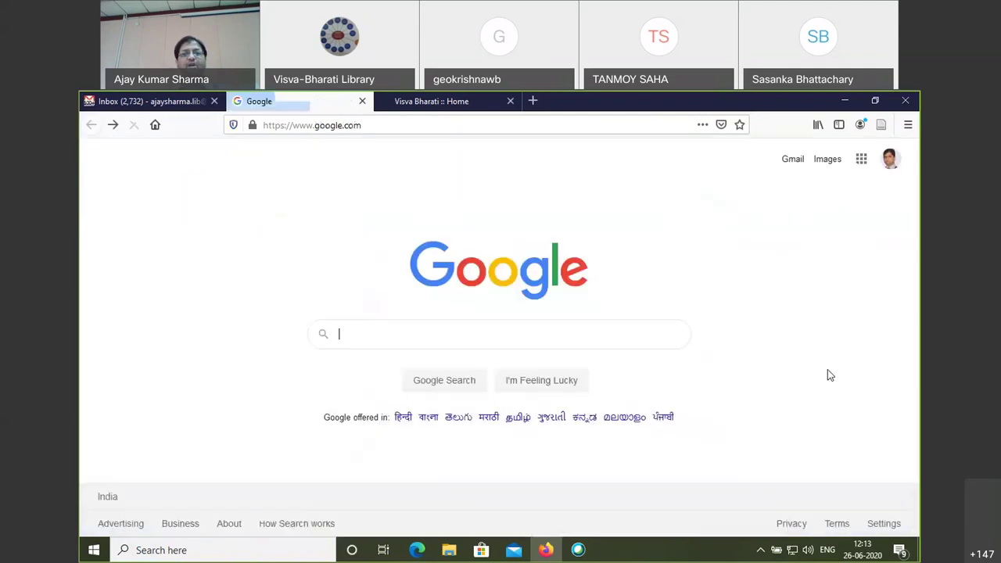
{"action": "left_click", "coordinate": [454, 330]}
{"action": "left_click", "coordinate": [812, 311]}
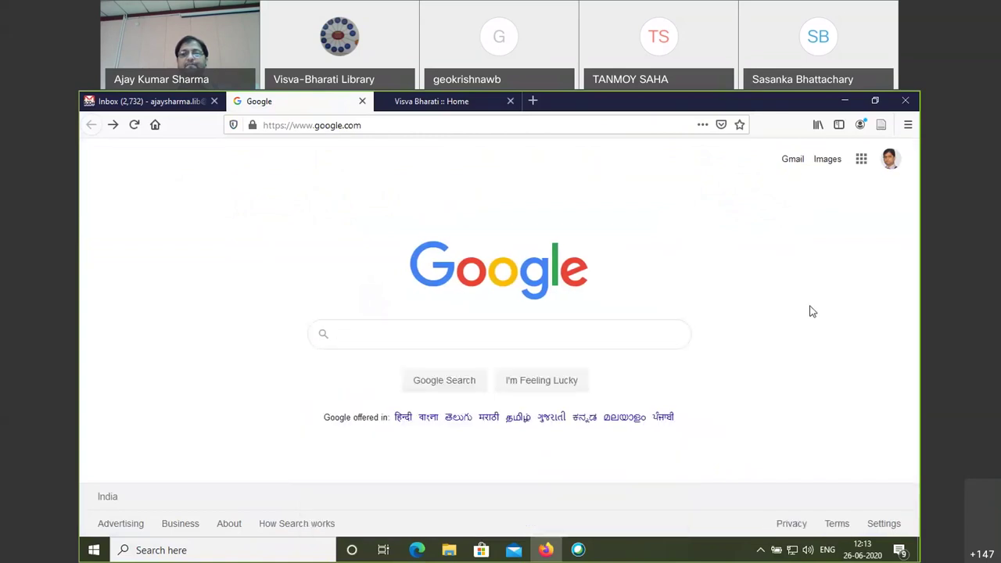
{"action": "left_click", "coordinate": [460, 338]}
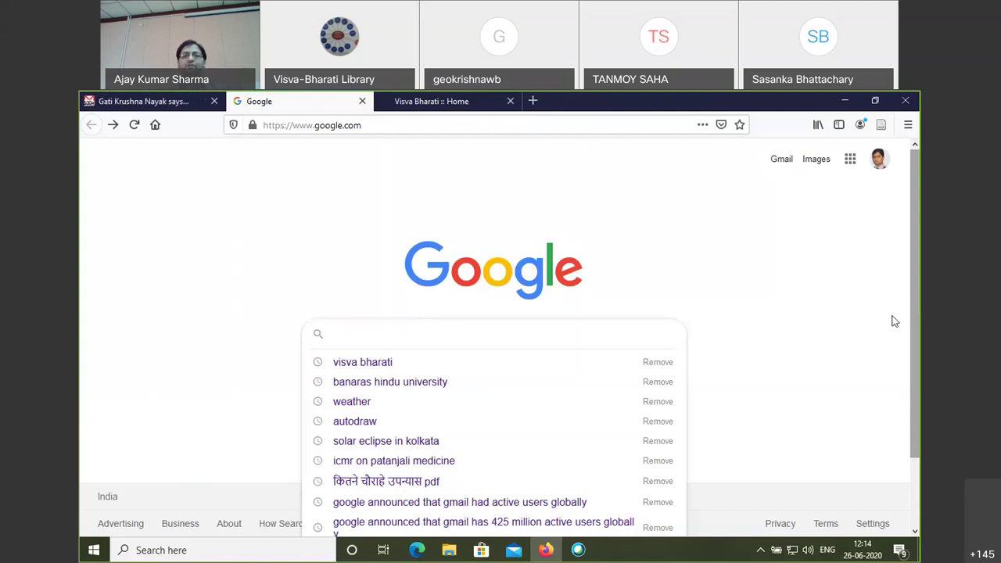
{"action": "left_click", "coordinate": [895, 322]}
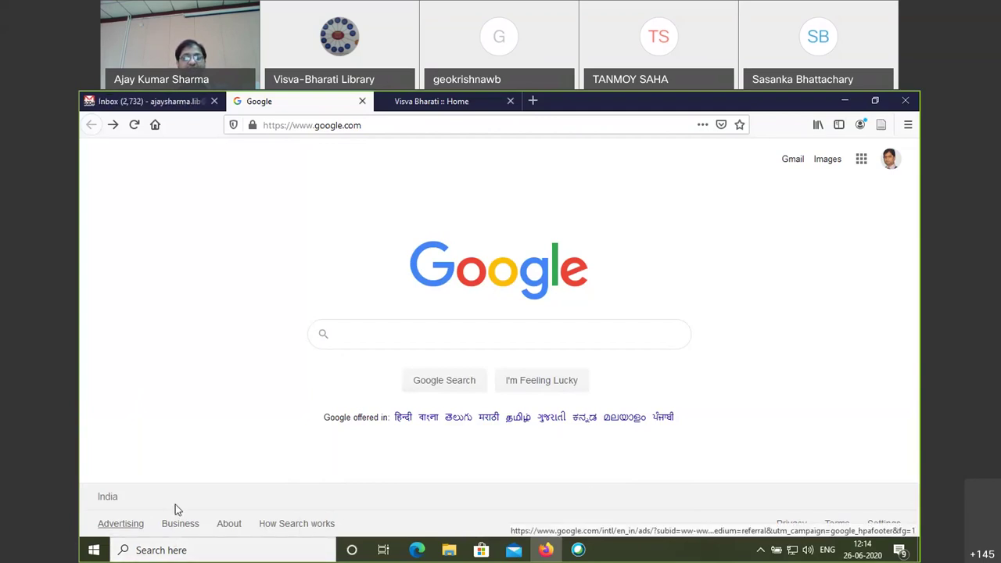
- Search Google for "primary school"
{"action": "left_click", "coordinate": [502, 331]}
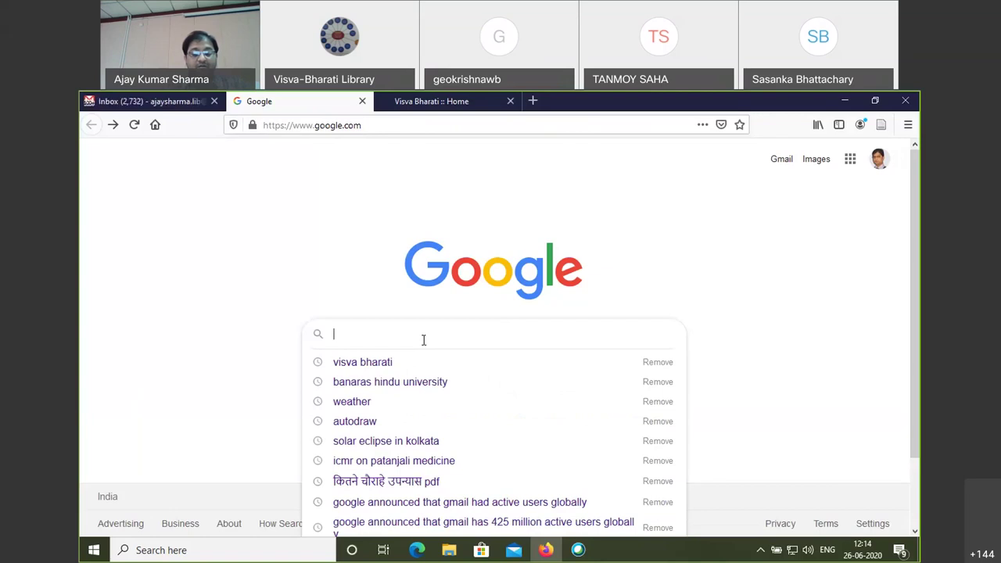
{"action": "type", "text": "school"}
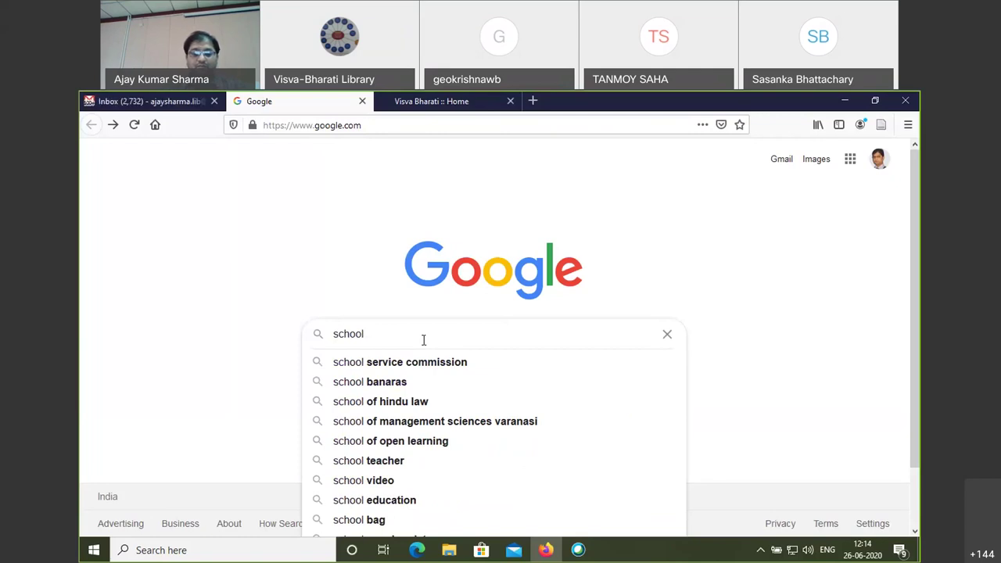
{"action": "type", "text": "praimary"}
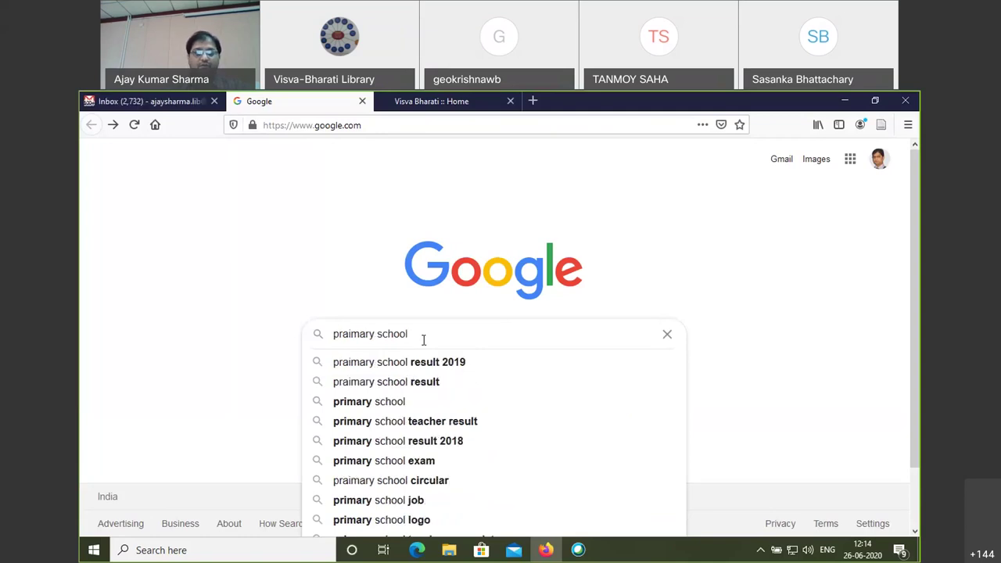
{"action": "left_click", "coordinate": [407, 402]}
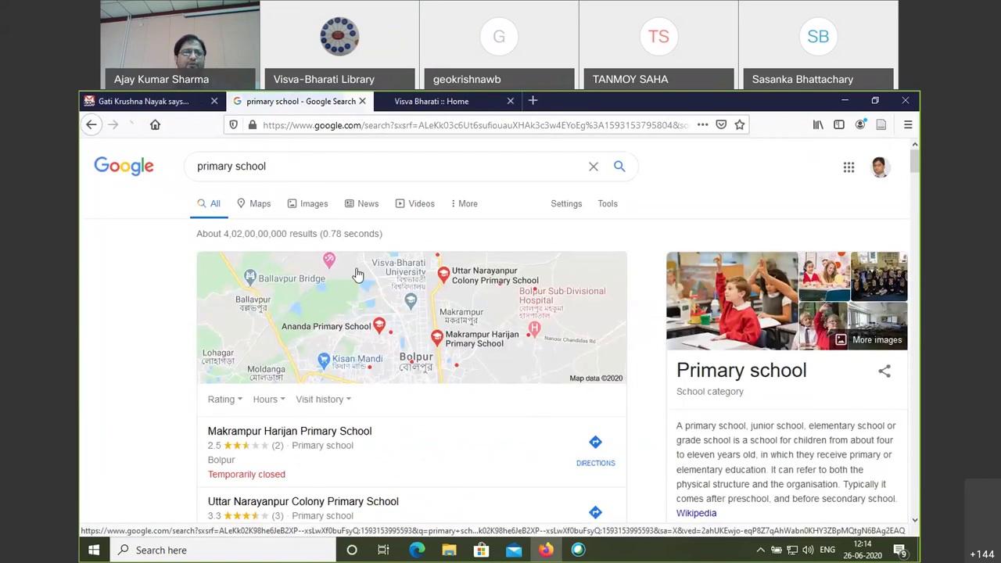
- Switch the "primary school" results to Images and browse the pictures
{"action": "left_click", "coordinate": [327, 300]}
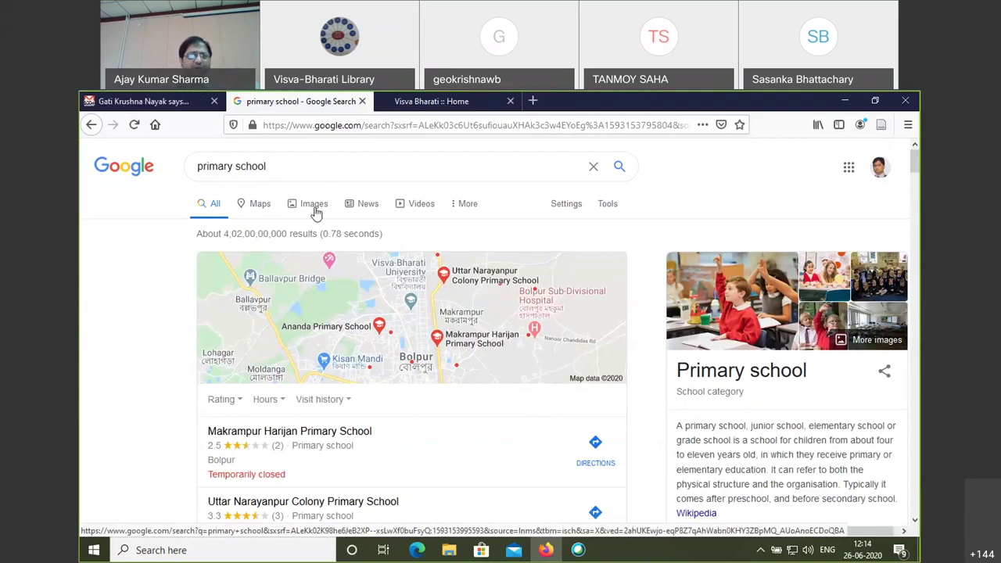
{"action": "left_click", "coordinate": [314, 205]}
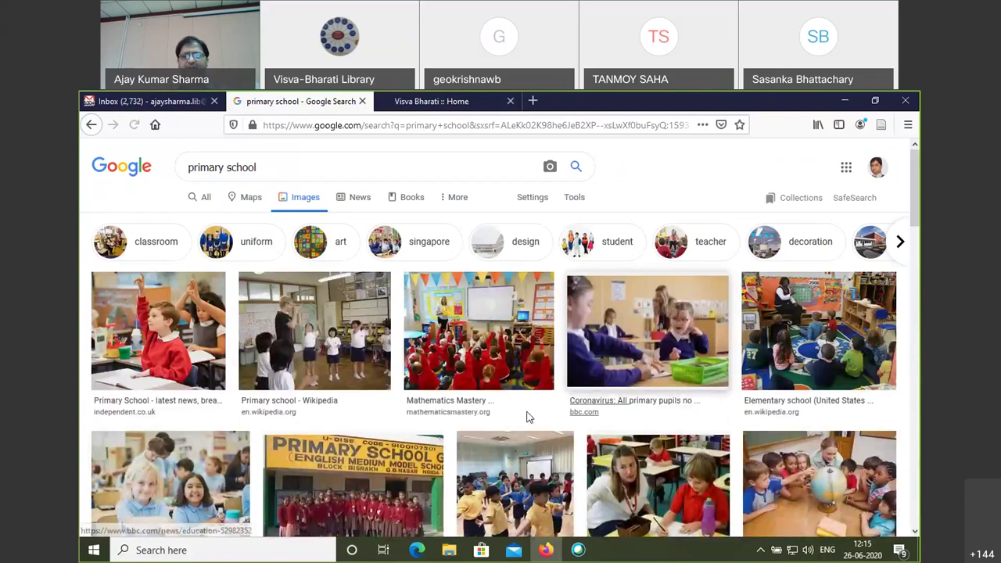
{"action": "scroll", "coordinate": [526, 417], "scroll_direction": "down", "scroll_amount": 3}
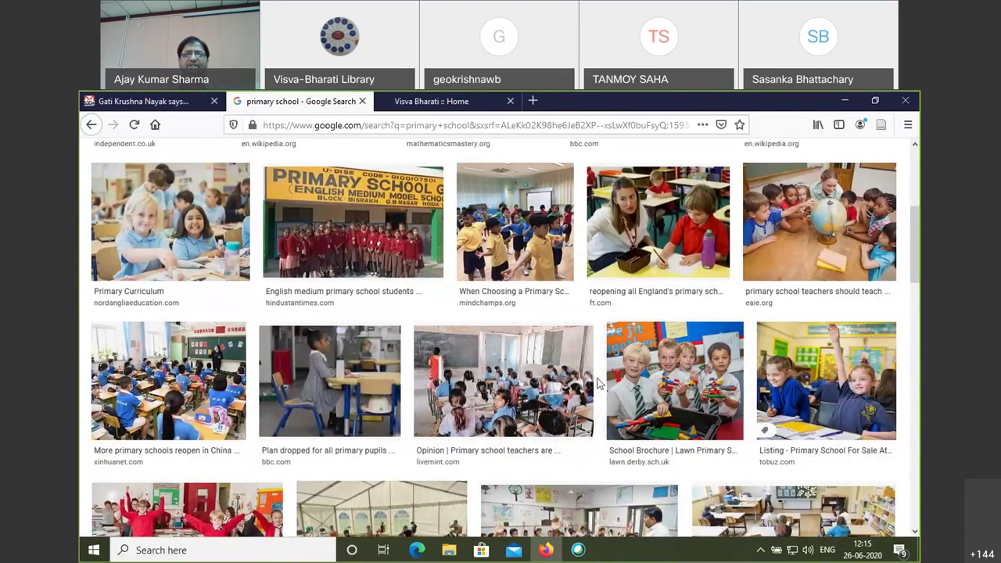
{"action": "scroll", "coordinate": [614, 383], "scroll_direction": "up", "scroll_amount": 4}
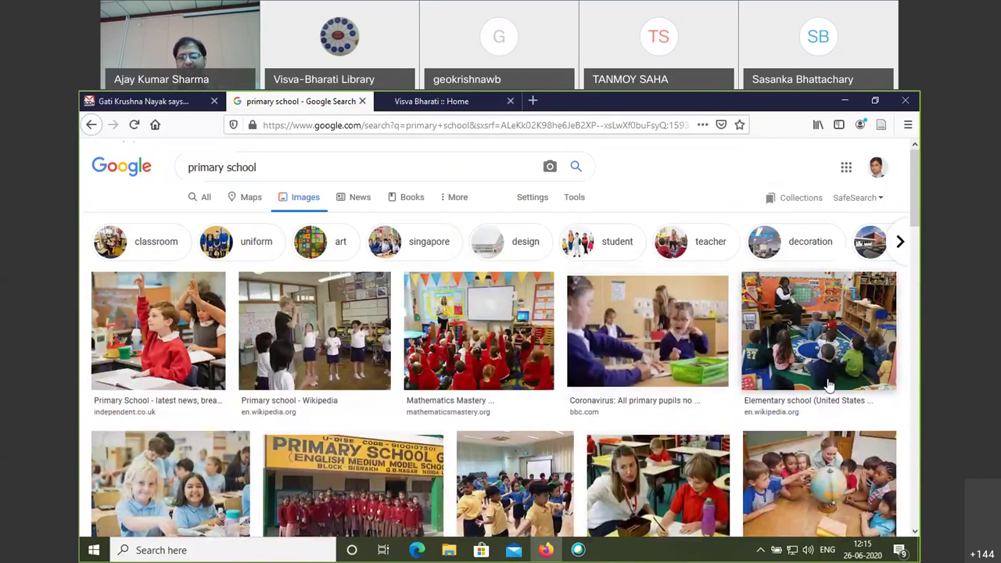
- Open the advanced image search for "primary school" and review its filter options
{"action": "left_click", "coordinate": [532, 198]}
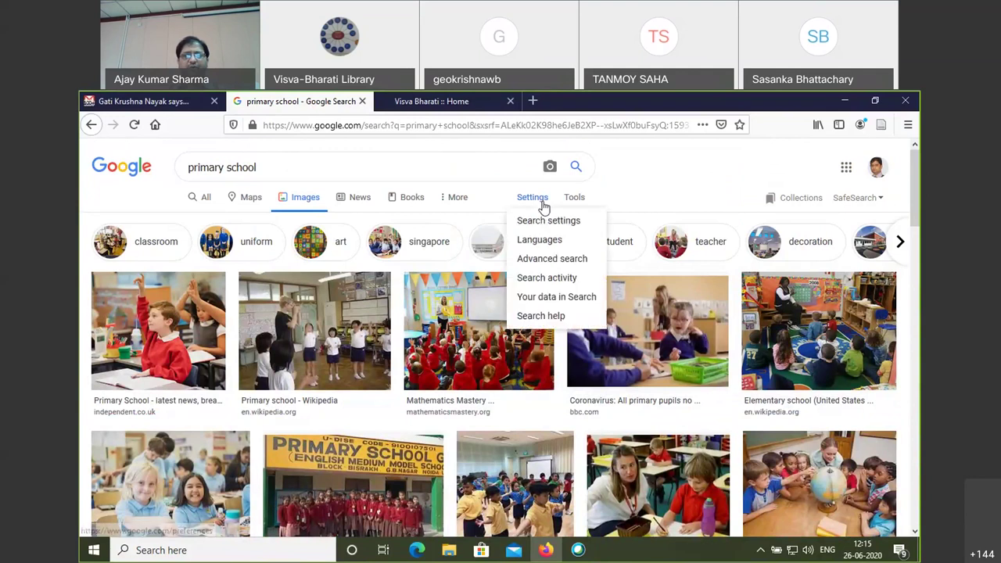
{"action": "left_click", "coordinate": [546, 262]}
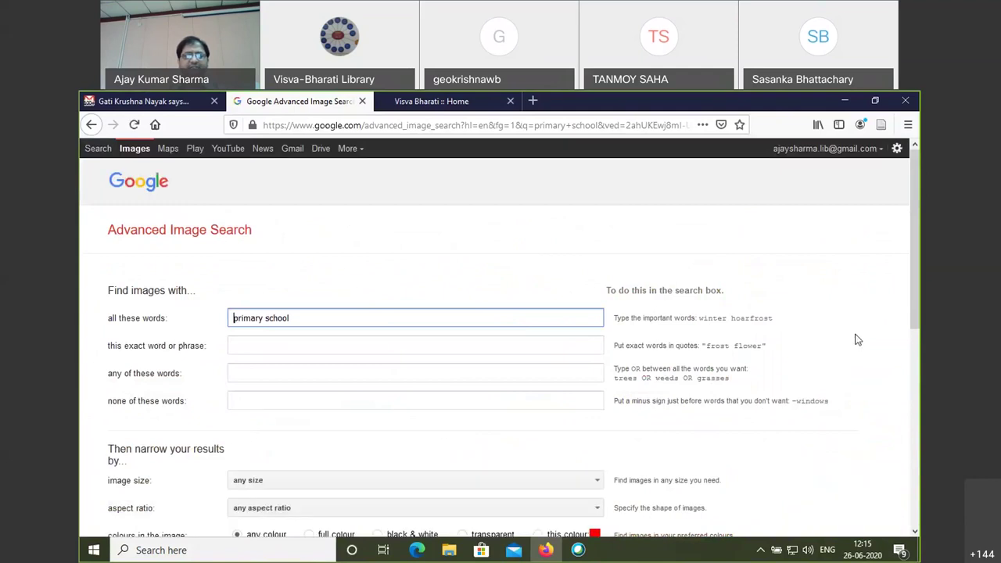
{"action": "scroll", "coordinate": [858, 340], "scroll_direction": "down", "scroll_amount": 2}
{"action": "scroll", "coordinate": [858, 339], "scroll_direction": "down", "scroll_amount": 2}
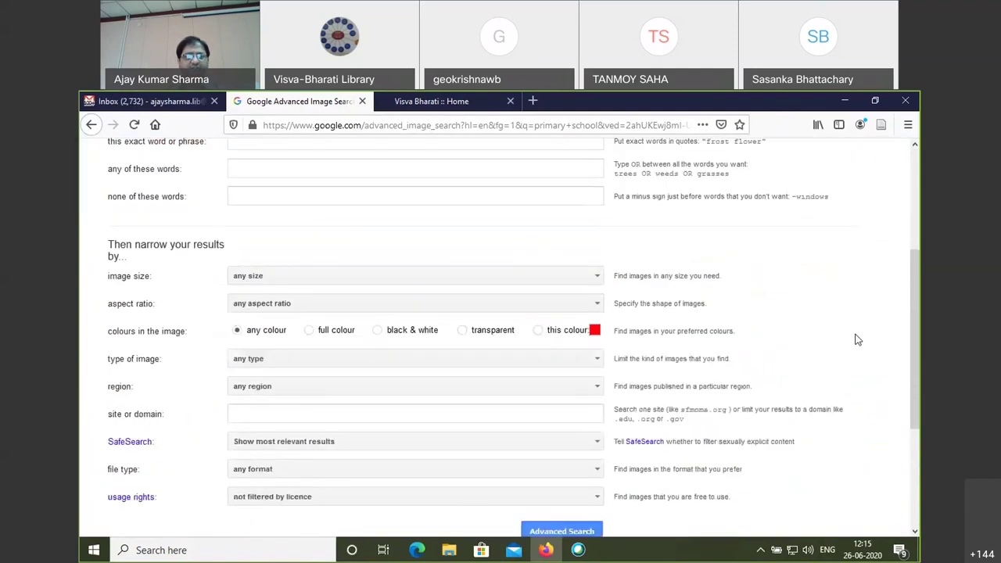
{"action": "scroll", "coordinate": [858, 339], "scroll_direction": "down", "scroll_amount": 1}
{"action": "scroll", "coordinate": [858, 339], "scroll_direction": "down", "scroll_amount": 1}
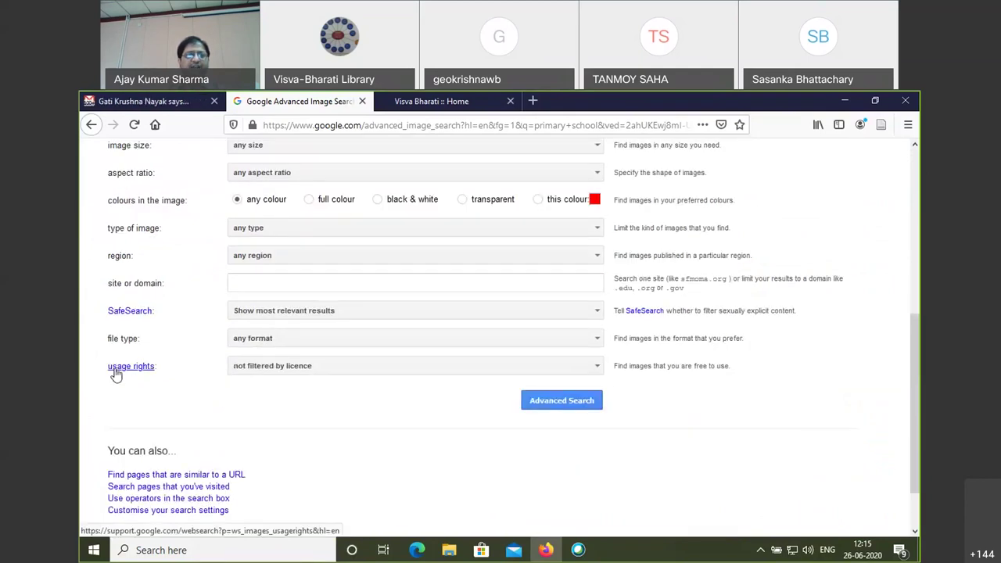
- Limit the image usage rights to "free to use or share", run the advanced search and browse the results
{"action": "left_click", "coordinate": [409, 373]}
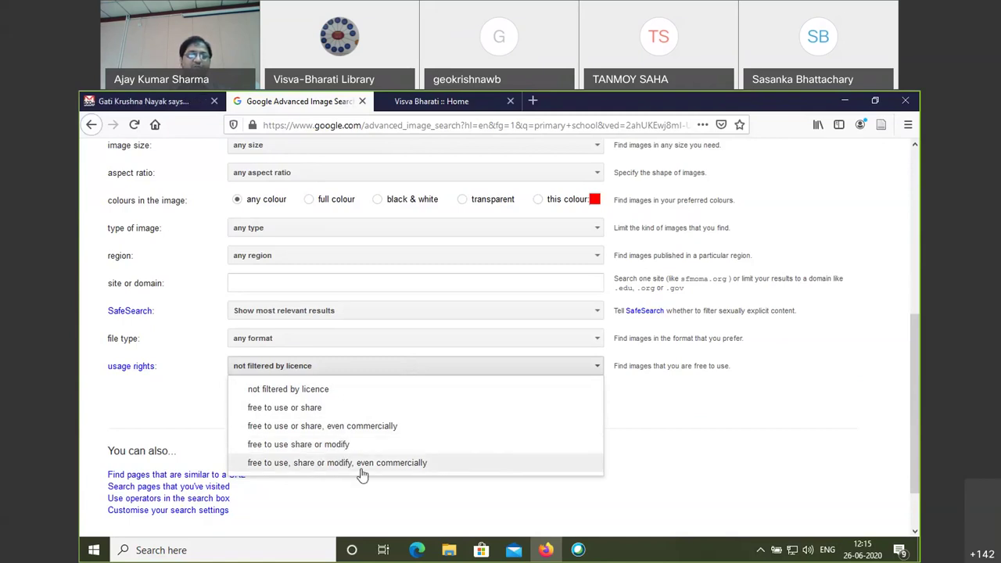
{"action": "left_click", "coordinate": [318, 409]}
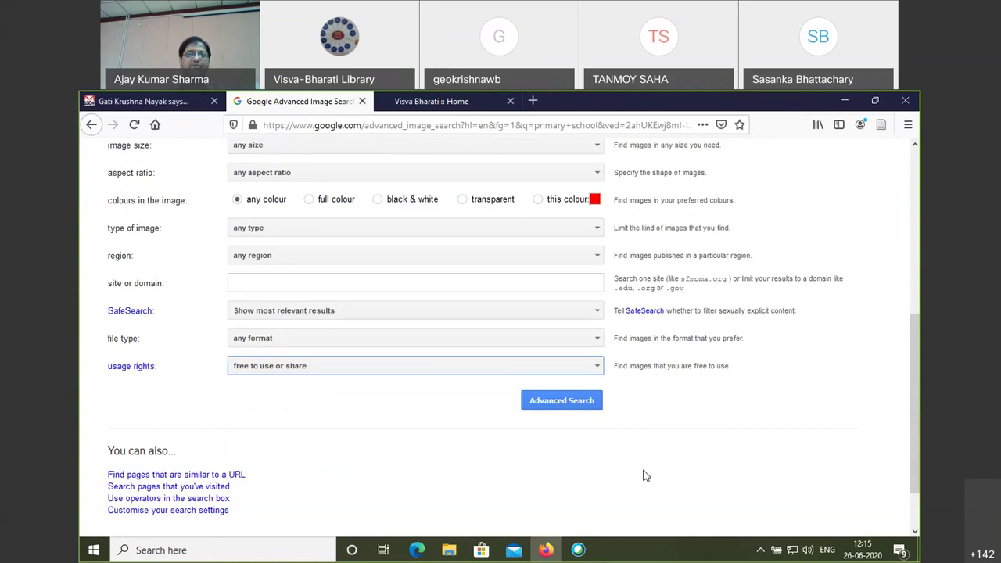
{"action": "left_click", "coordinate": [582, 406]}
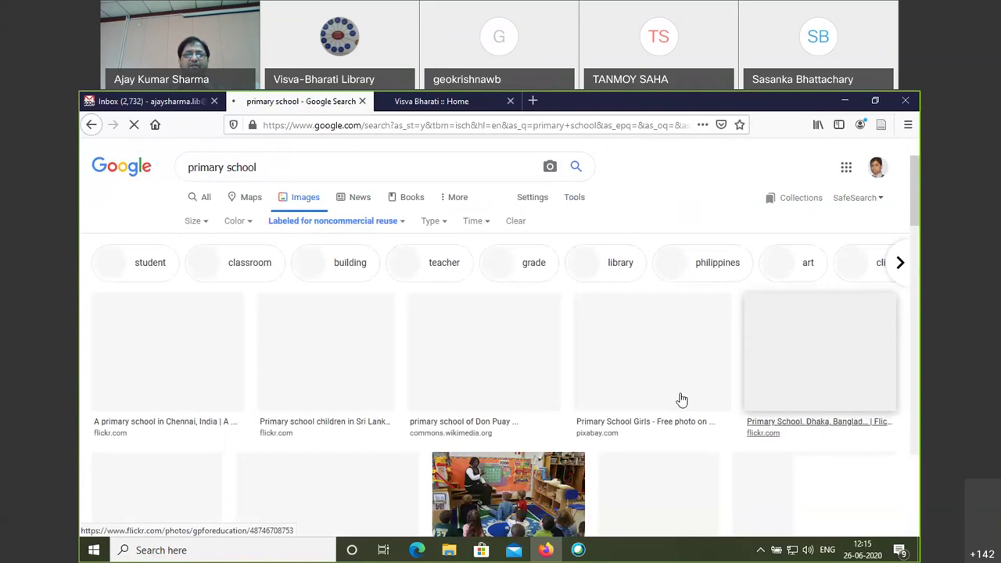
{"action": "scroll", "coordinate": [398, 351], "scroll_direction": "down", "scroll_amount": 1}
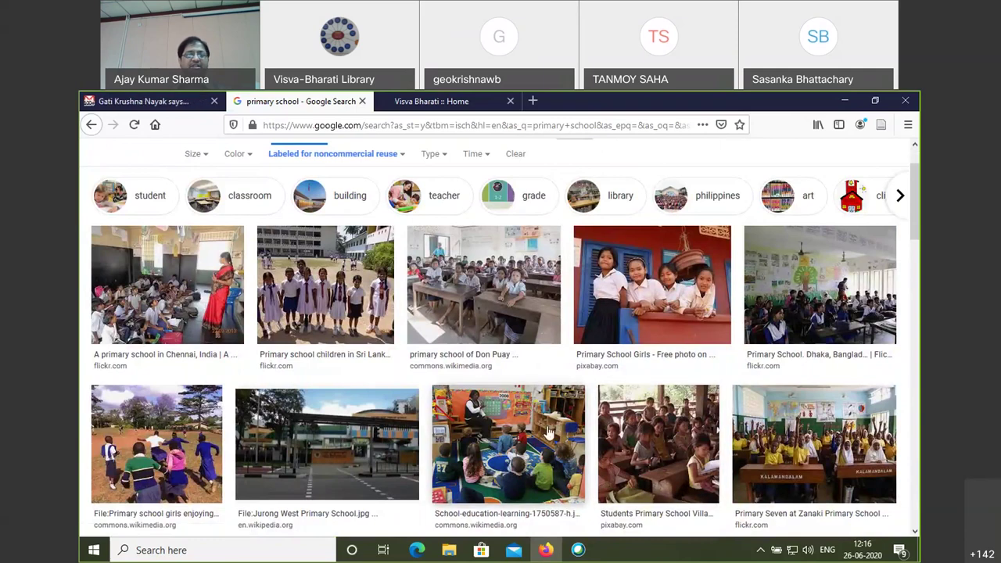
{"action": "scroll", "coordinate": [659, 376], "scroll_direction": "up", "scroll_amount": 2}
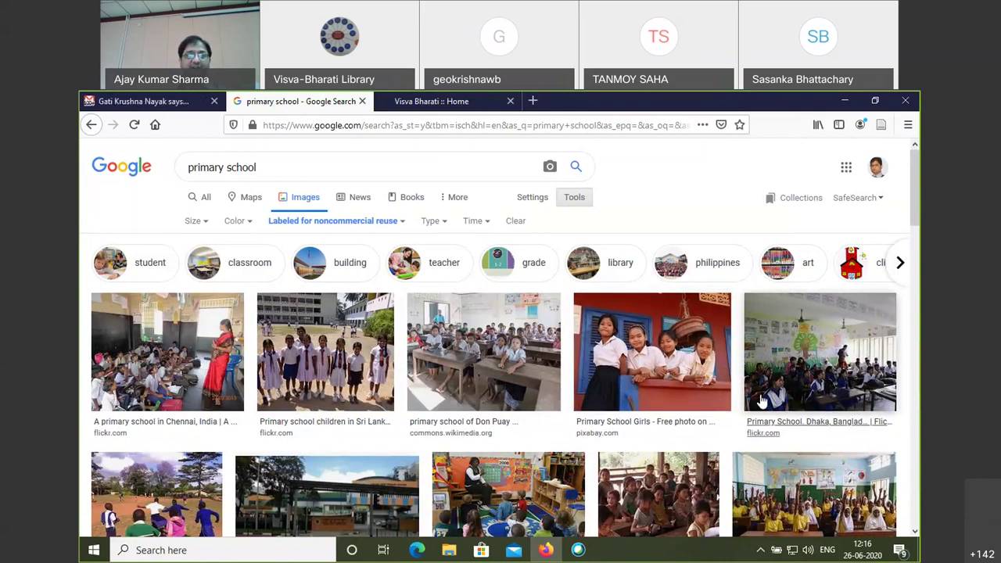
- Return to the advanced image search form and review the options for type of image and file type
{"action": "left_click", "coordinate": [91, 127]}
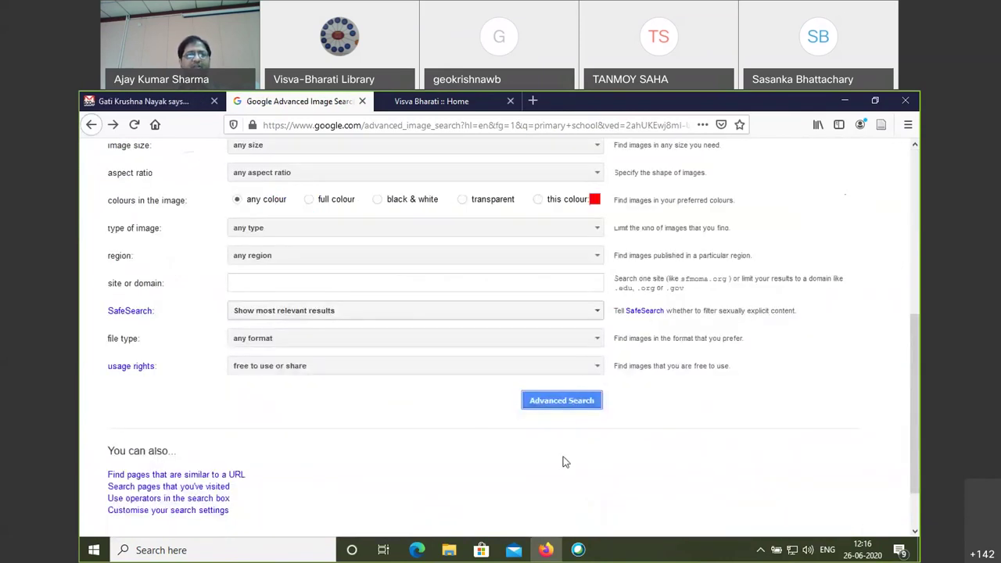
{"action": "scroll", "coordinate": [352, 408], "scroll_direction": "up", "scroll_amount": 3}
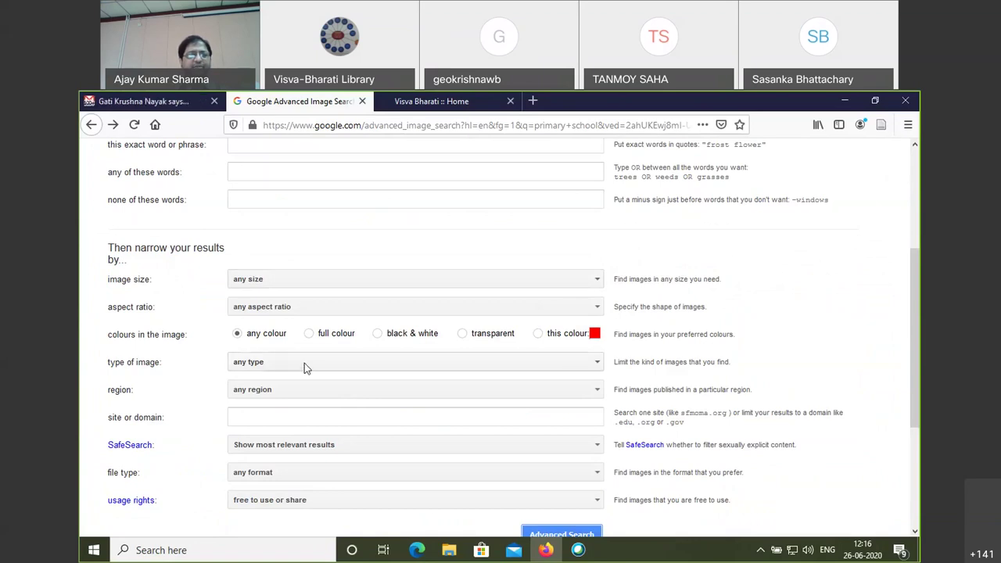
{"action": "left_click", "coordinate": [328, 365]}
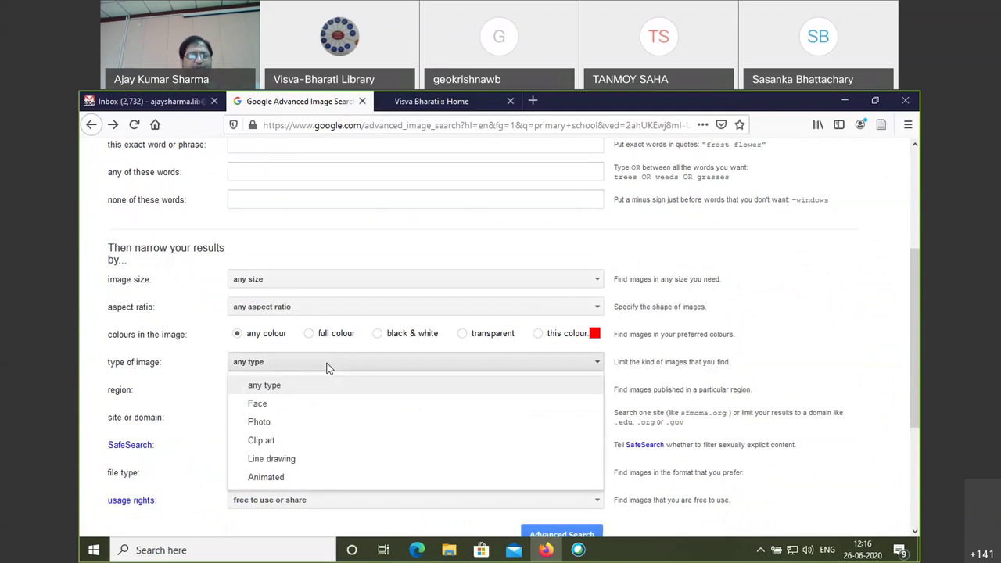
{"action": "left_click", "coordinate": [668, 311]}
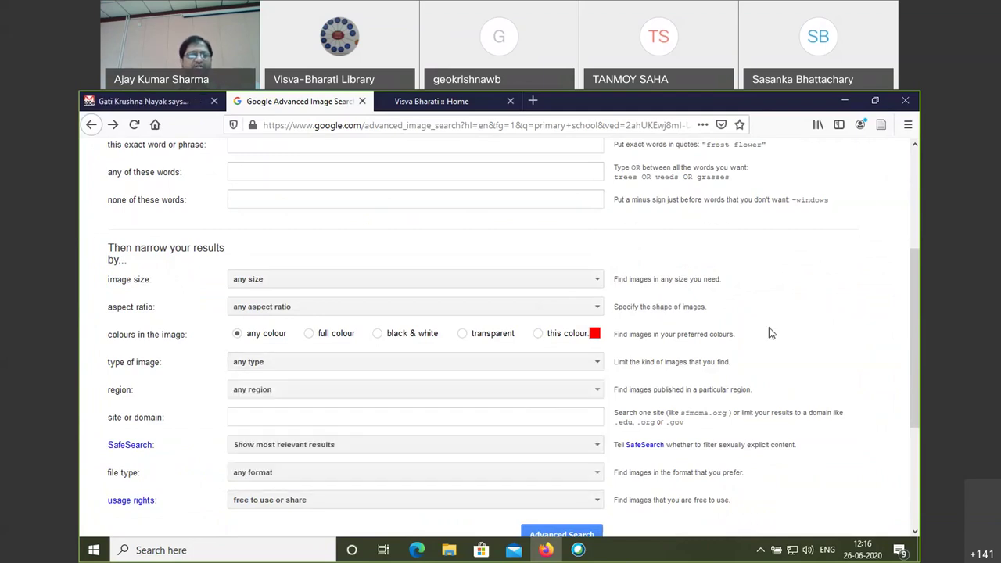
{"action": "scroll", "coordinate": [311, 427], "scroll_direction": "down", "scroll_amount": 2}
{"action": "left_click", "coordinate": [312, 406]}
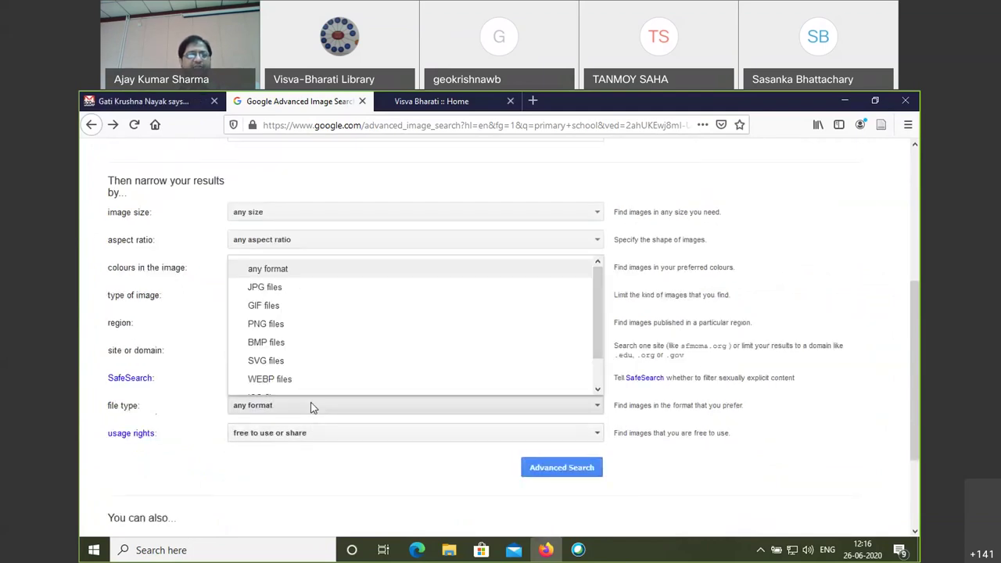
{"action": "scroll", "coordinate": [352, 368], "scroll_direction": "down", "scroll_amount": 1}
{"action": "scroll", "coordinate": [596, 288], "scroll_direction": "up", "scroll_amount": 1}
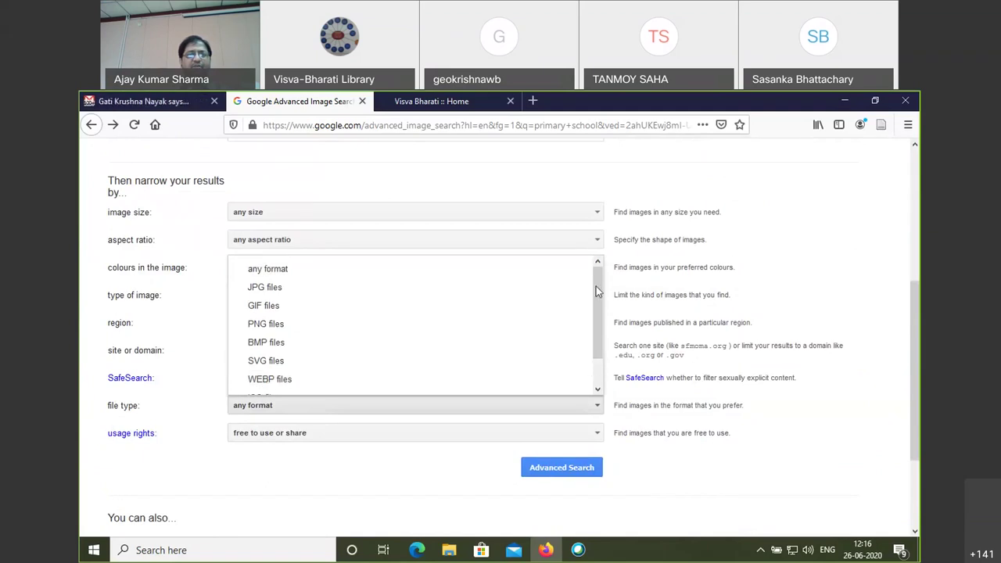
{"action": "scroll", "coordinate": [788, 308], "scroll_direction": "up", "scroll_amount": 6}
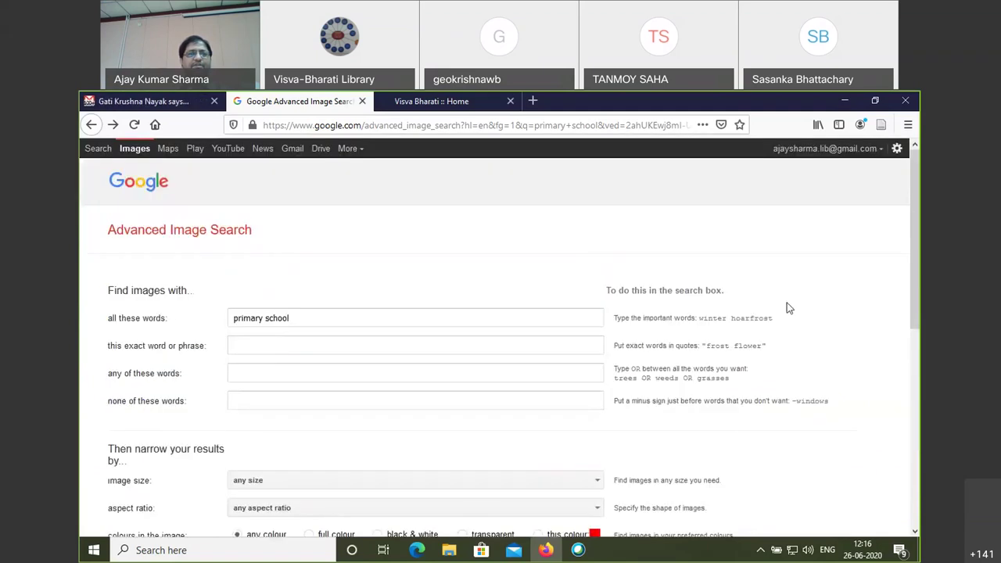
- Leave the advanced image search and return to the Google home page
{"action": "left_click", "coordinate": [91, 126]}
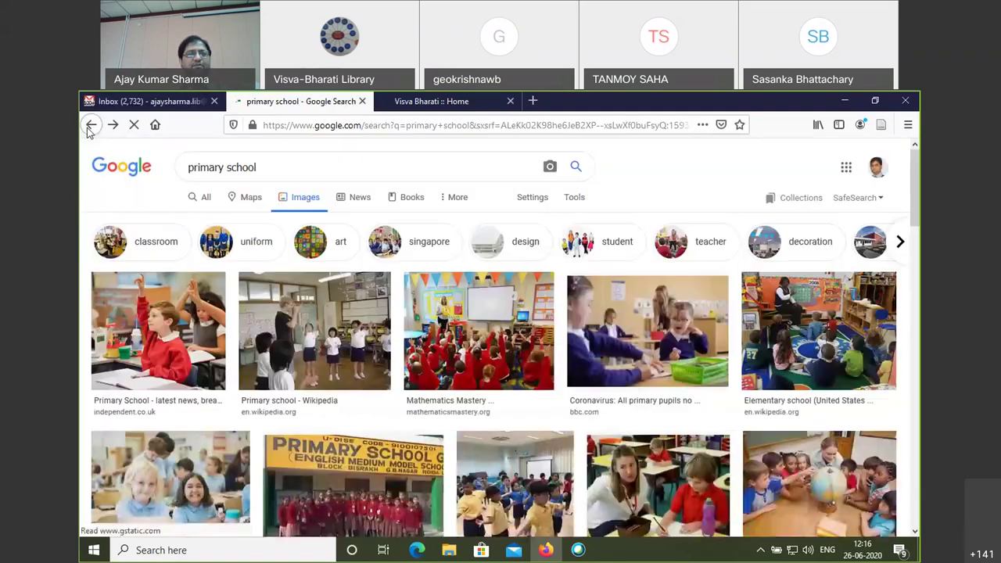
{"action": "left_click", "coordinate": [137, 176]}
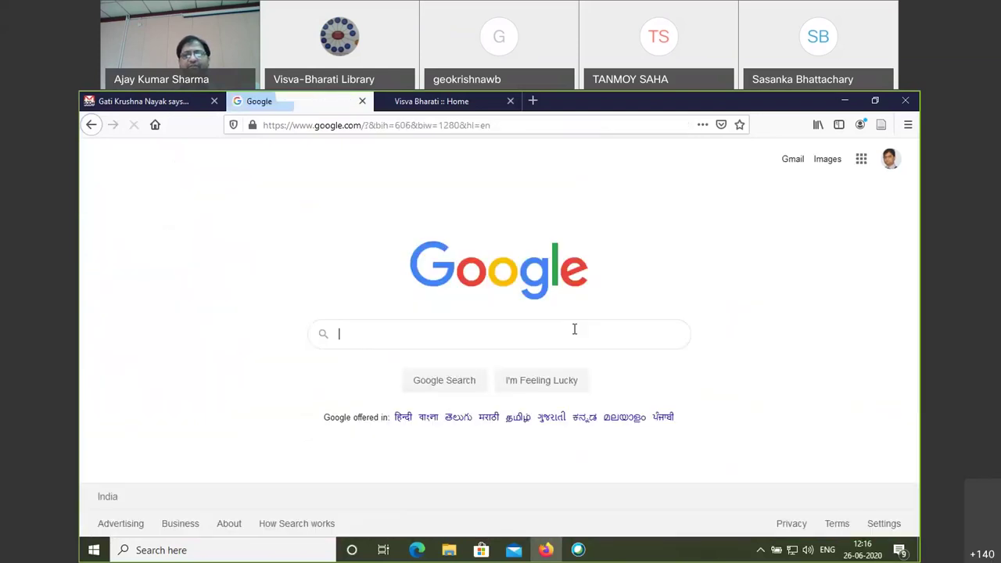
{"action": "left_click", "coordinate": [373, 335]}
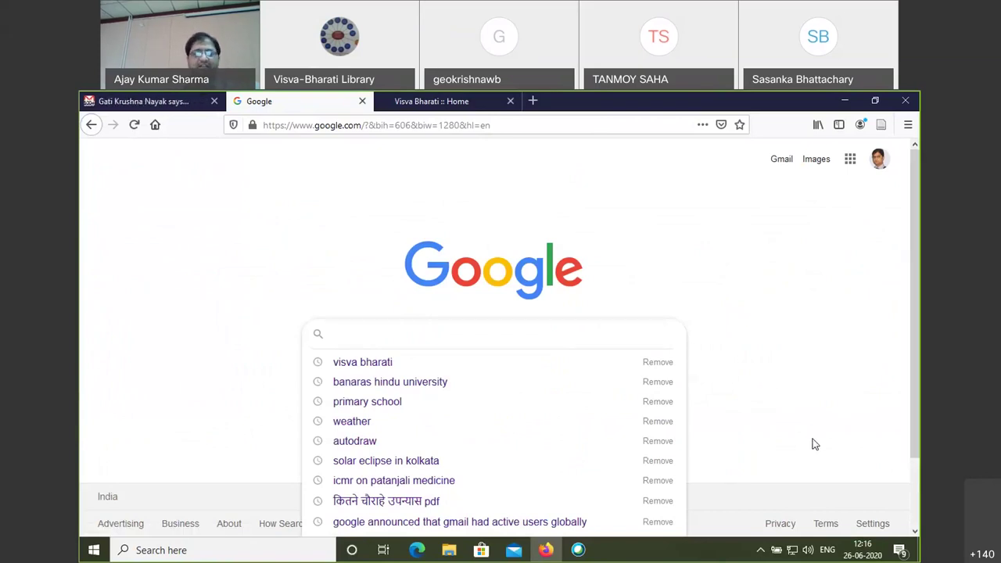
{"action": "left_click", "coordinate": [804, 385]}
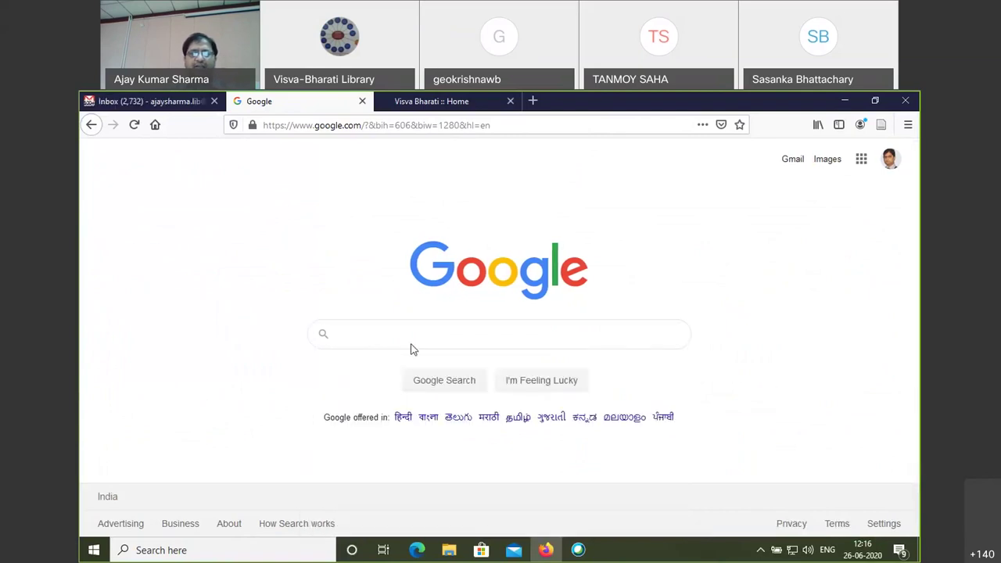
- Search Google for the suggested term "covid-19" and browse the results page
{"action": "left_click", "coordinate": [411, 345]}
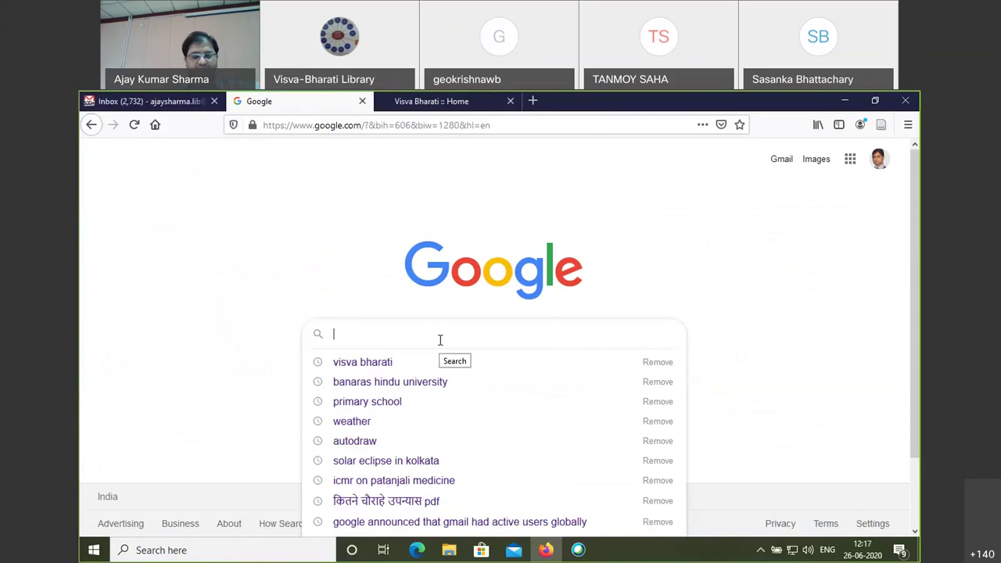
{"action": "type", "text": "covi"}
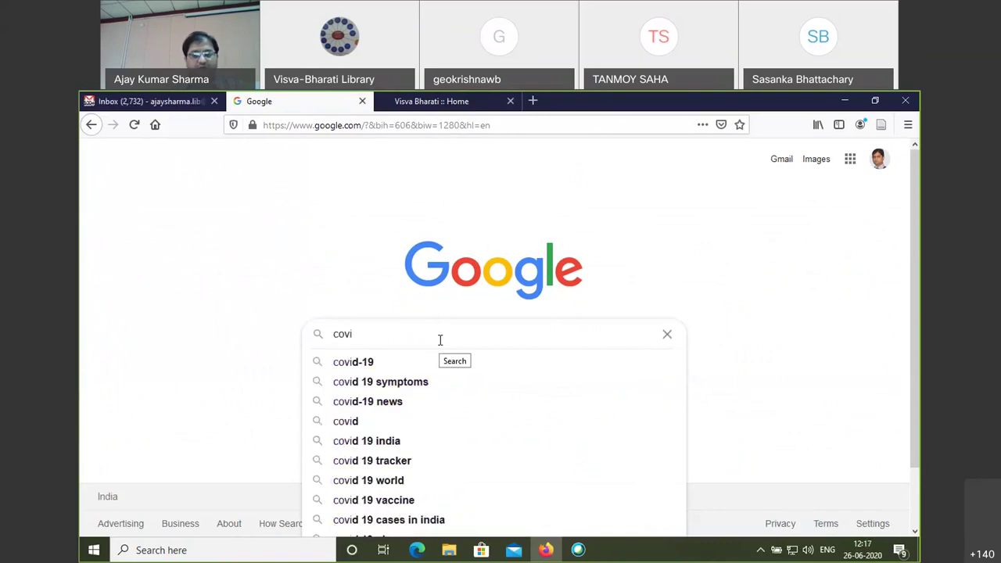
{"action": "type", "text": "d"}
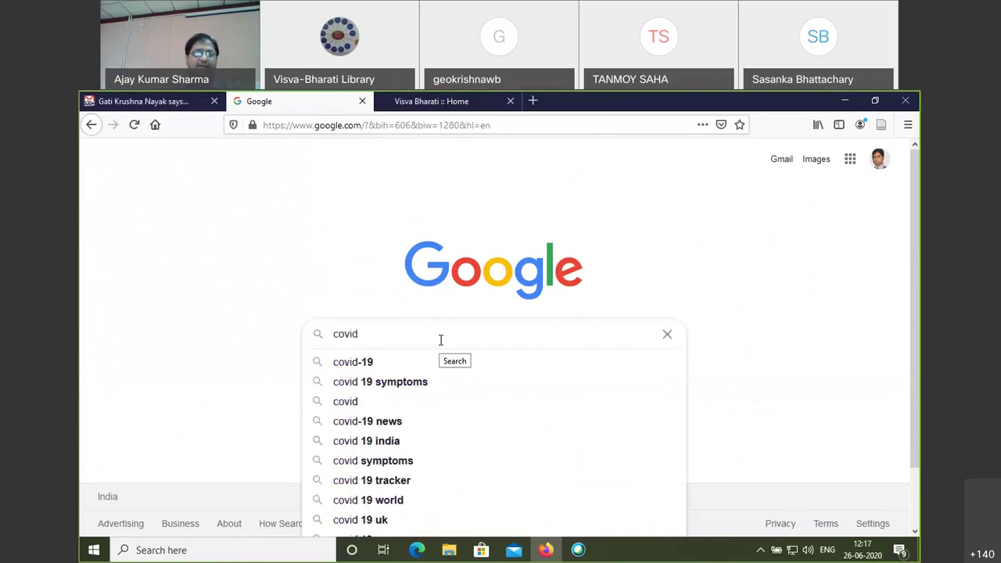
{"action": "left_click", "coordinate": [353, 361]}
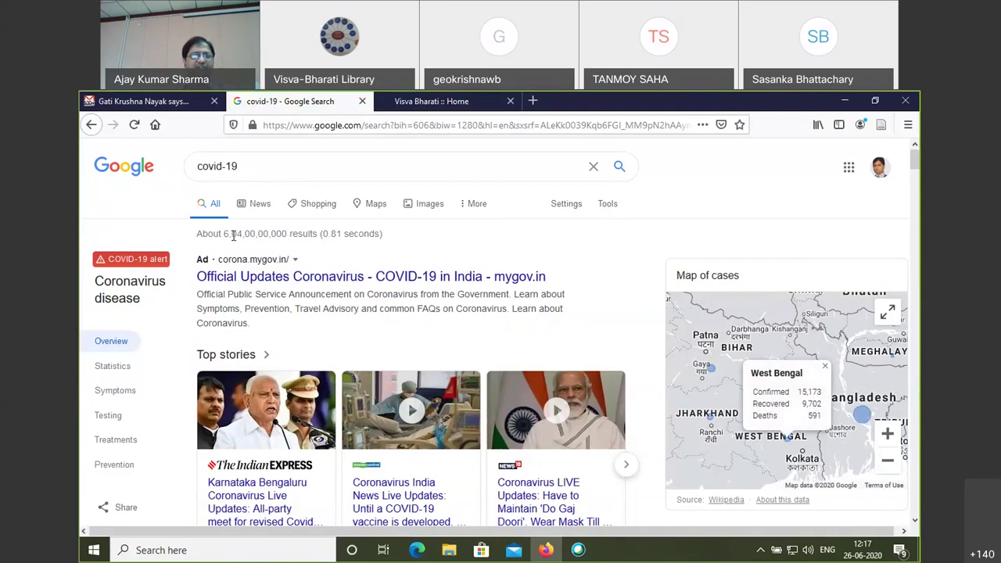
{"action": "scroll", "coordinate": [634, 330], "scroll_direction": "down", "scroll_amount": 1}
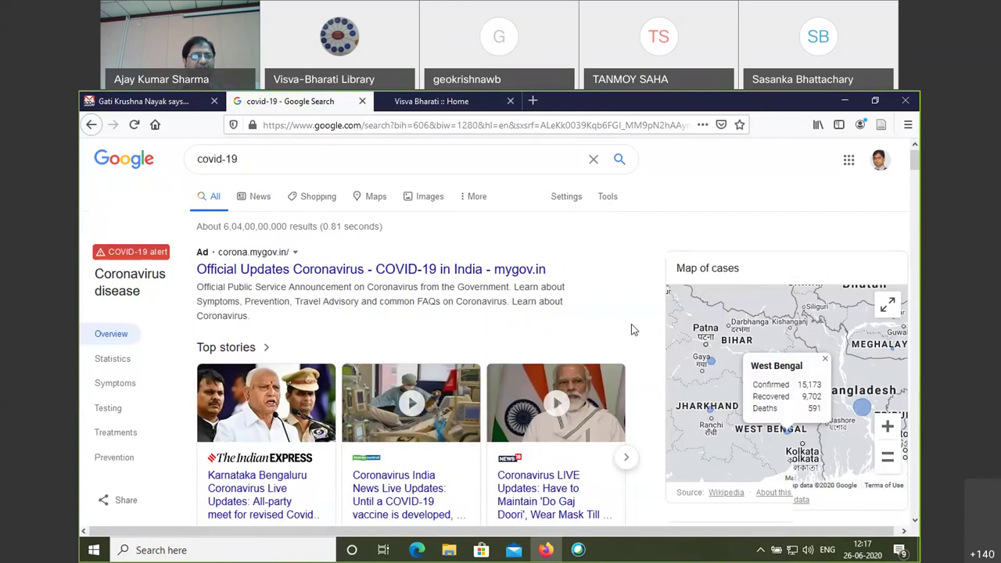
{"action": "scroll", "coordinate": [634, 330], "scroll_direction": "down", "scroll_amount": 3}
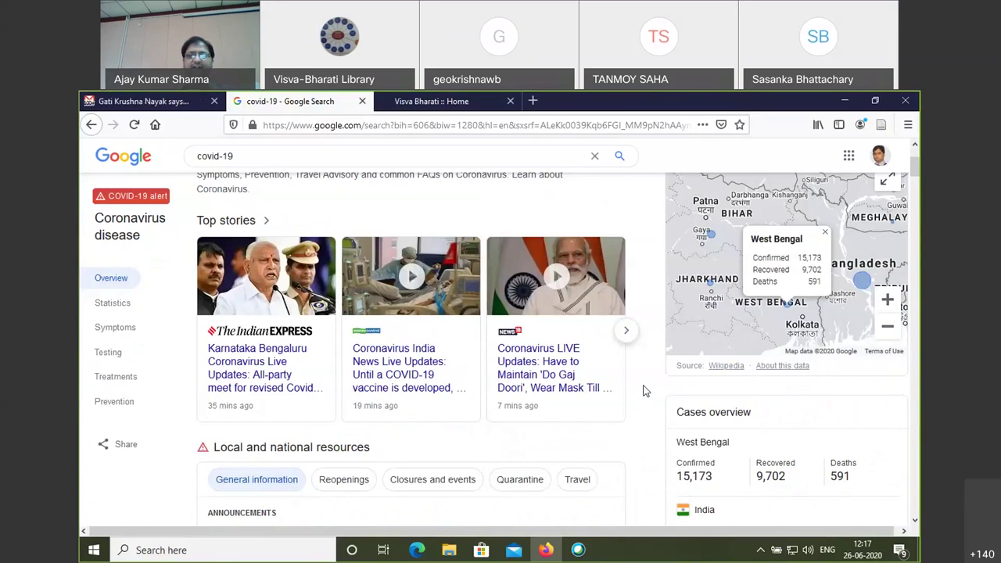
{"action": "scroll", "coordinate": [645, 391], "scroll_direction": "down", "scroll_amount": 4}
{"action": "scroll", "coordinate": [645, 398], "scroll_direction": "up", "scroll_amount": 5}
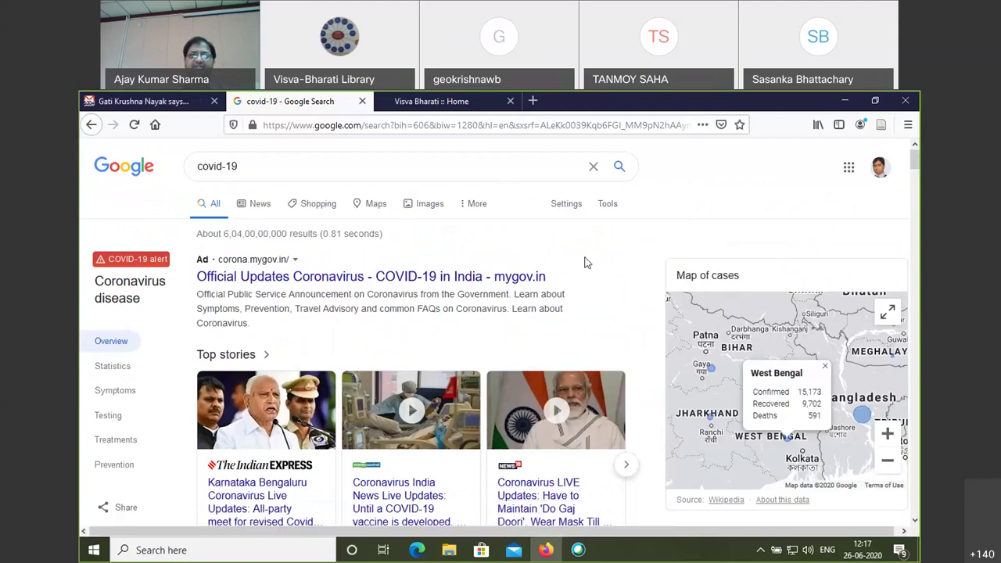
- Open the advanced search for the "covid-19" query and narrow the language to English
{"action": "left_click", "coordinate": [564, 205]}
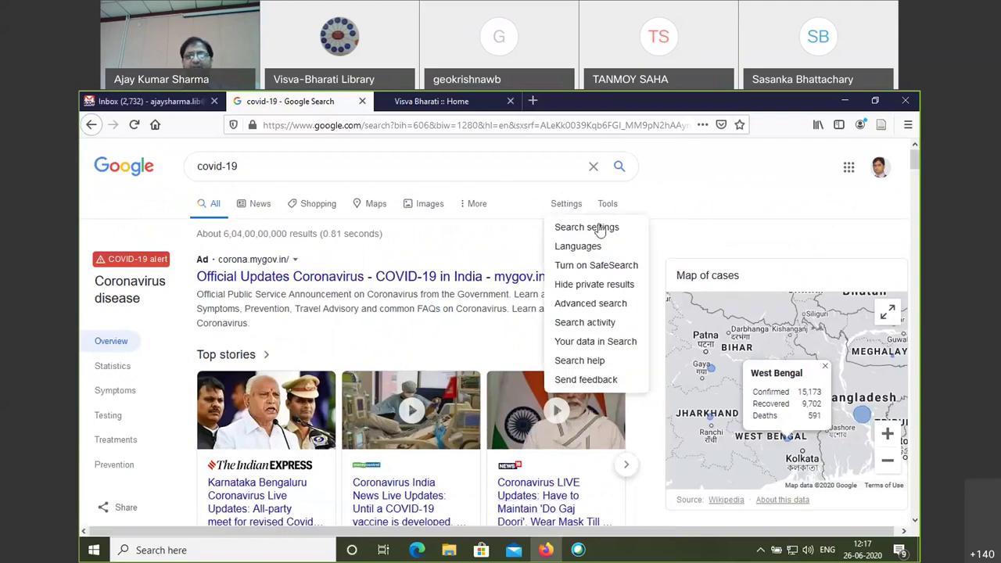
{"action": "left_click", "coordinate": [592, 320]}
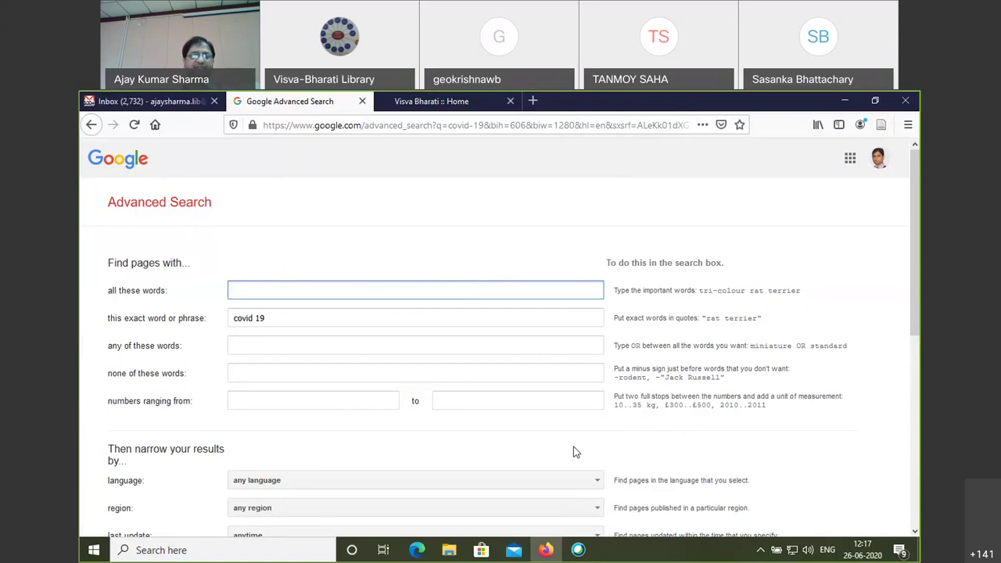
{"action": "scroll", "coordinate": [572, 454], "scroll_direction": "down", "scroll_amount": 2}
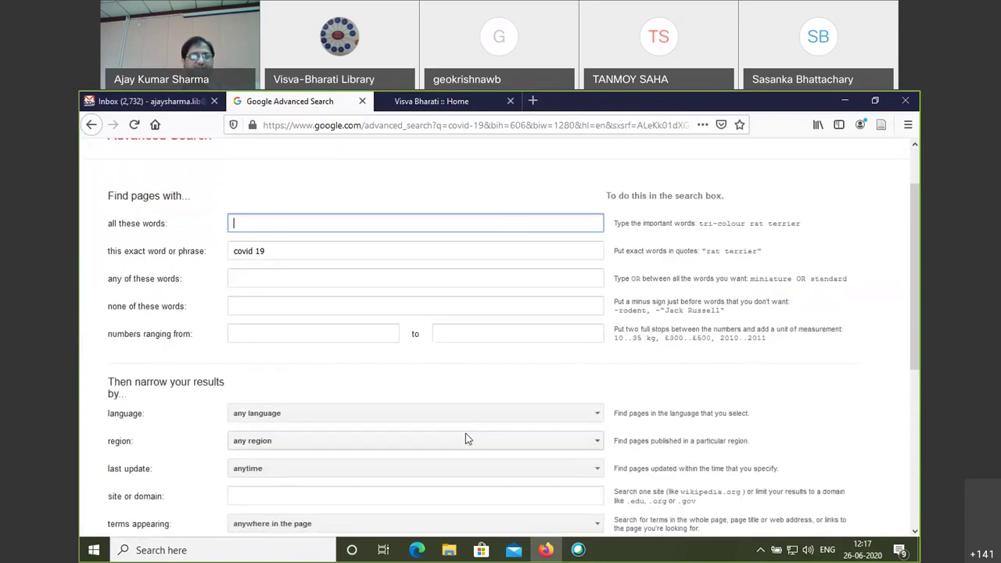
{"action": "scroll", "coordinate": [466, 439], "scroll_direction": "down", "scroll_amount": 2}
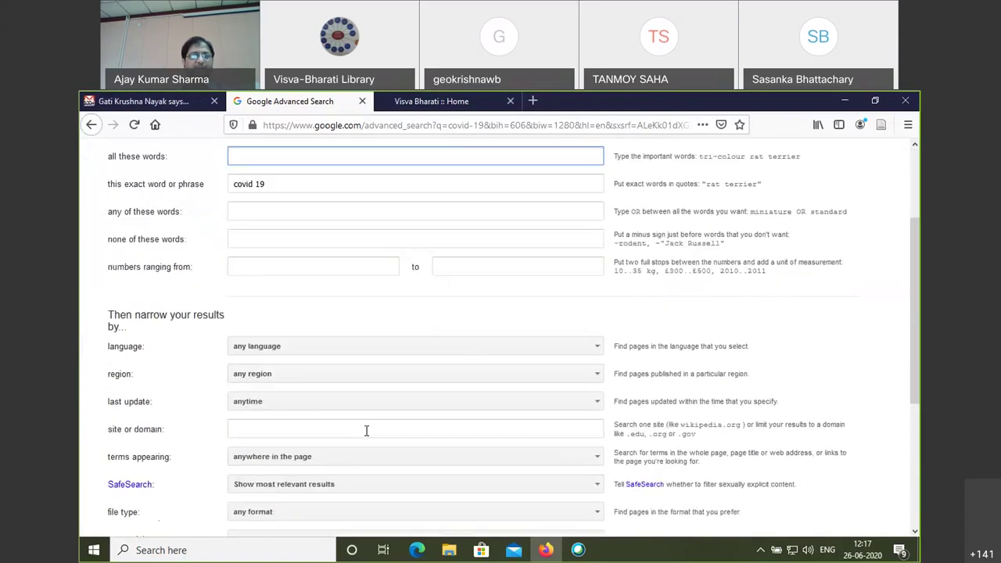
{"action": "left_click", "coordinate": [377, 350]}
{"action": "scroll", "coordinate": [356, 408], "scroll_direction": "down", "scroll_amount": 1}
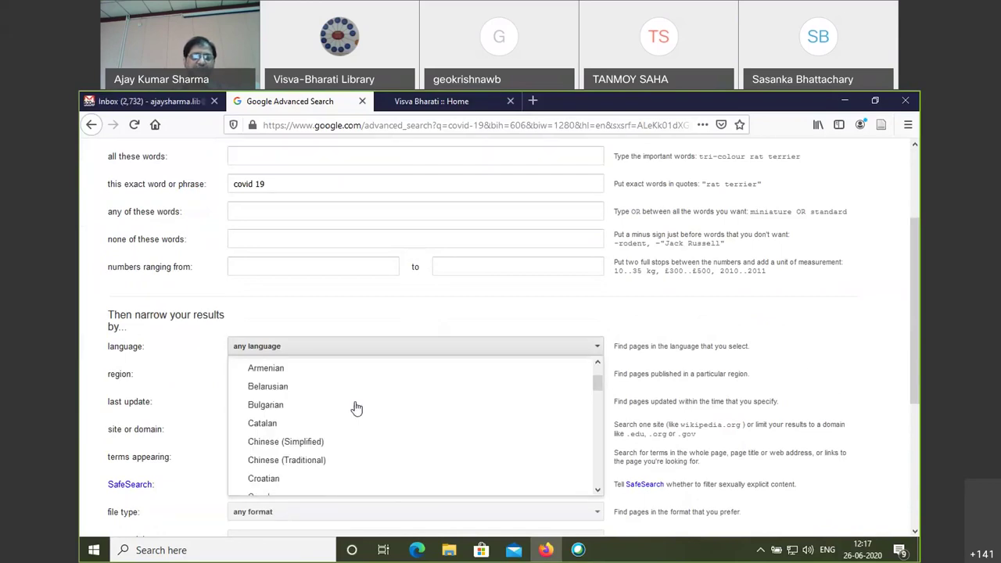
{"action": "scroll", "coordinate": [356, 408], "scroll_direction": "down", "scroll_amount": 1}
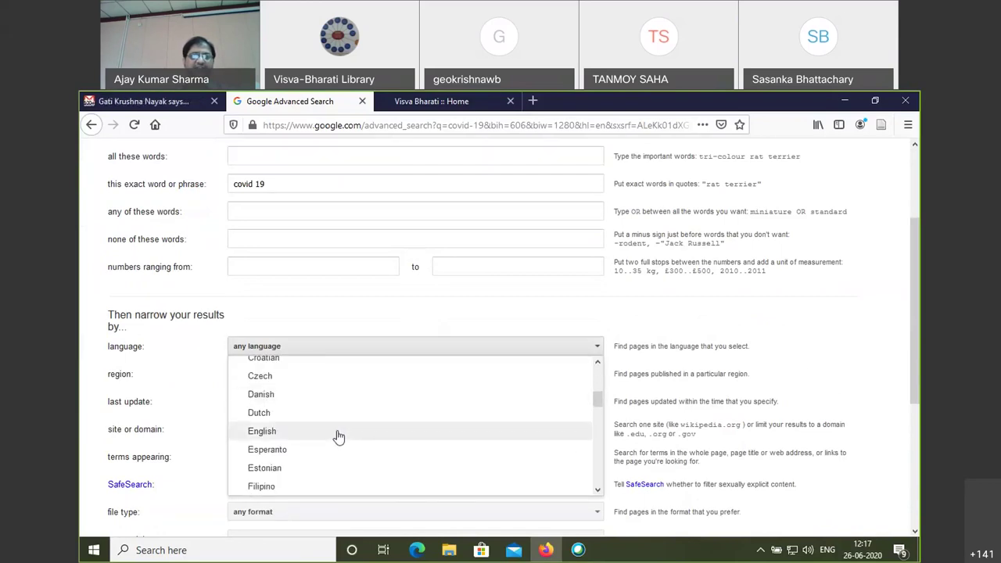
{"action": "left_click", "coordinate": [338, 432]}
{"action": "left_click", "coordinate": [842, 344]}
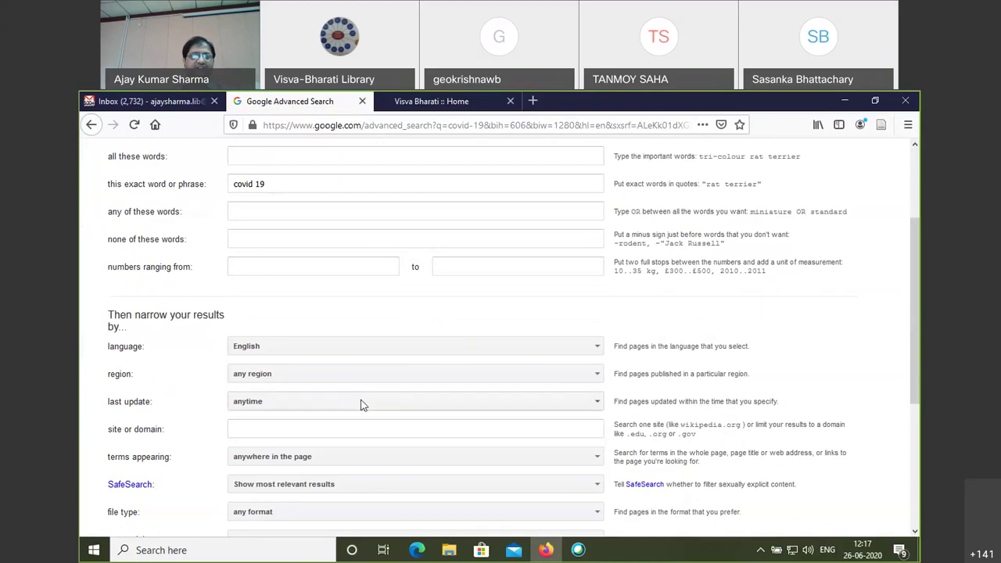
- Narrow the advanced search region to India
{"action": "left_click", "coordinate": [382, 375]}
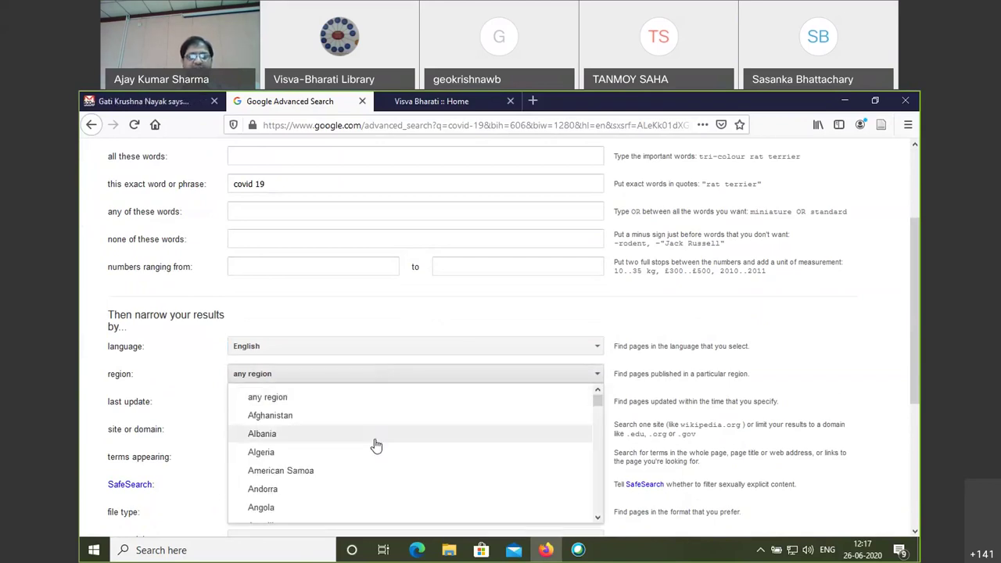
{"action": "scroll", "coordinate": [376, 445], "scroll_direction": "down", "scroll_amount": 9}
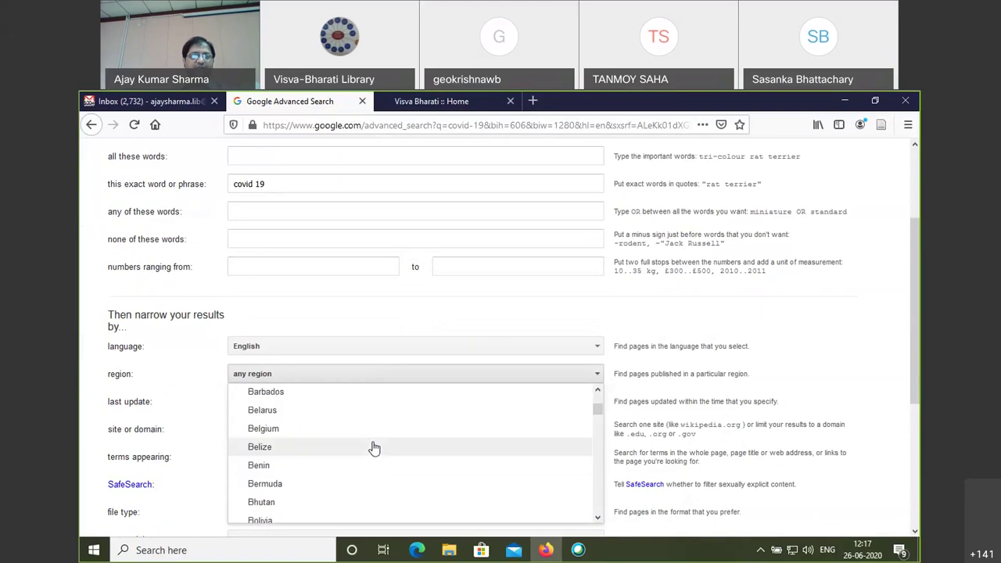
{"action": "scroll", "coordinate": [375, 448], "scroll_direction": "down", "scroll_amount": 3}
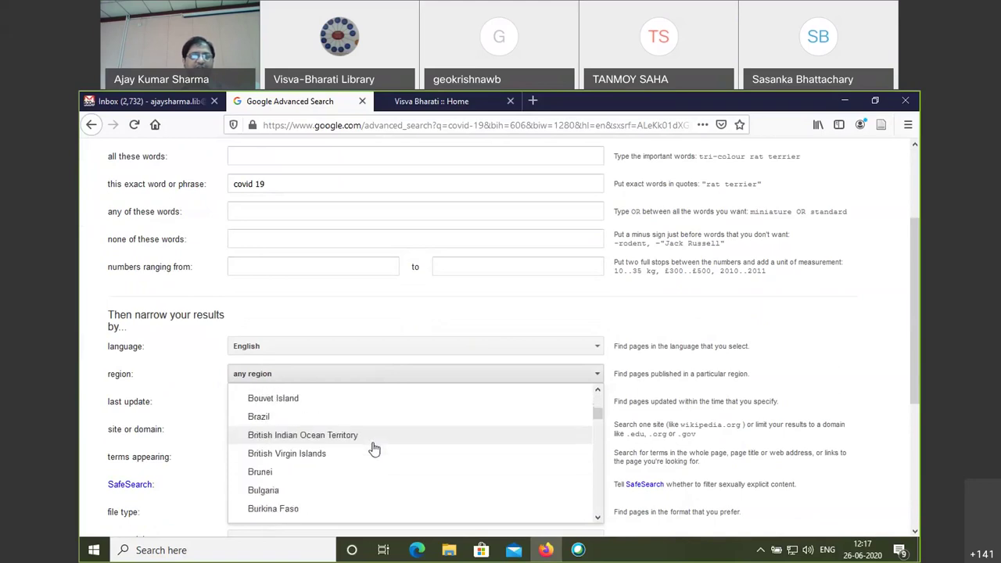
{"action": "scroll", "coordinate": [373, 456], "scroll_direction": "down", "scroll_amount": 5}
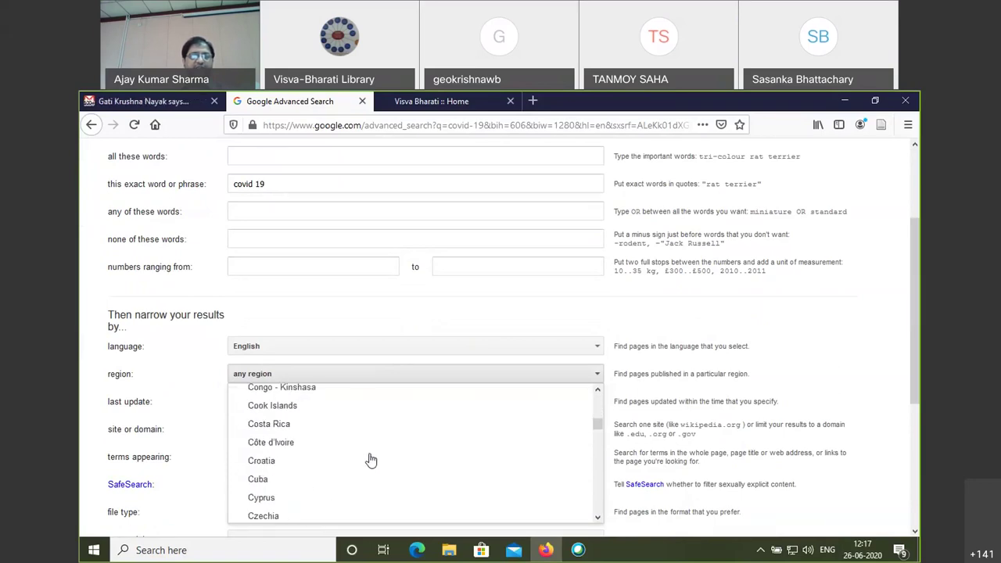
{"action": "scroll", "coordinate": [371, 459], "scroll_direction": "down", "scroll_amount": 5}
{"action": "scroll", "coordinate": [370, 459], "scroll_direction": "down", "scroll_amount": 3}
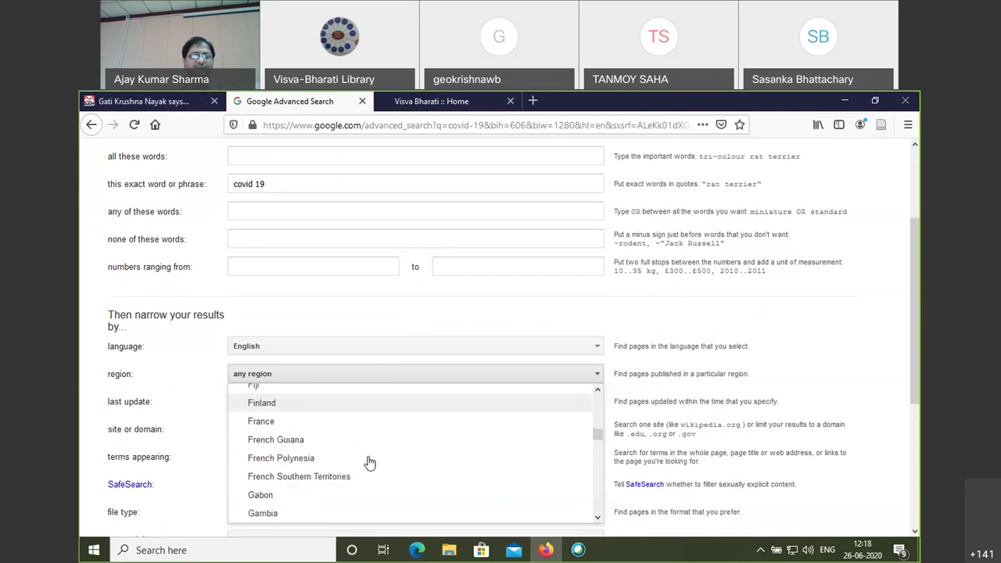
{"action": "scroll", "coordinate": [370, 463], "scroll_direction": "down", "scroll_amount": 5}
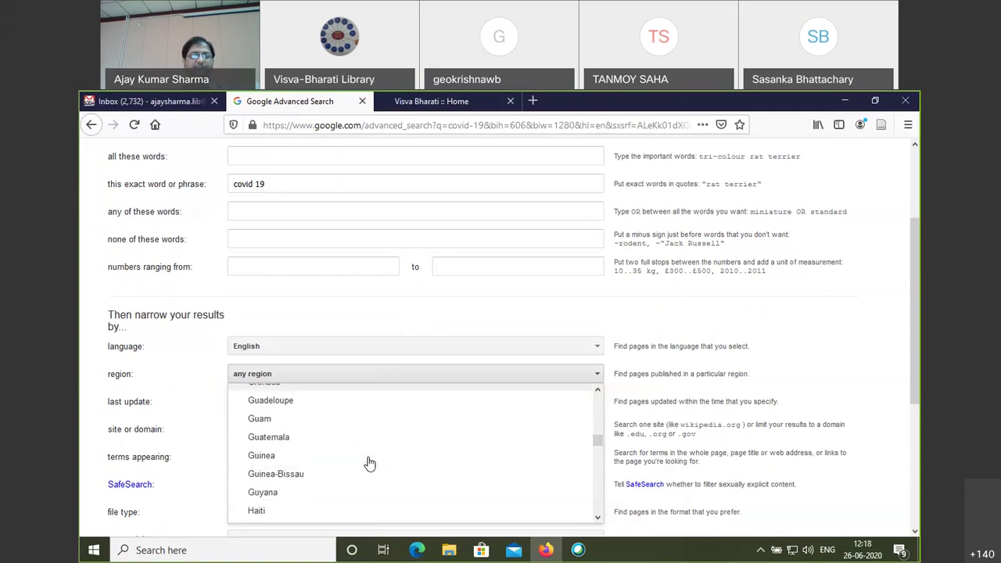
{"action": "scroll", "coordinate": [368, 466], "scroll_direction": "down", "scroll_amount": 3}
{"action": "left_click", "coordinate": [311, 466]}
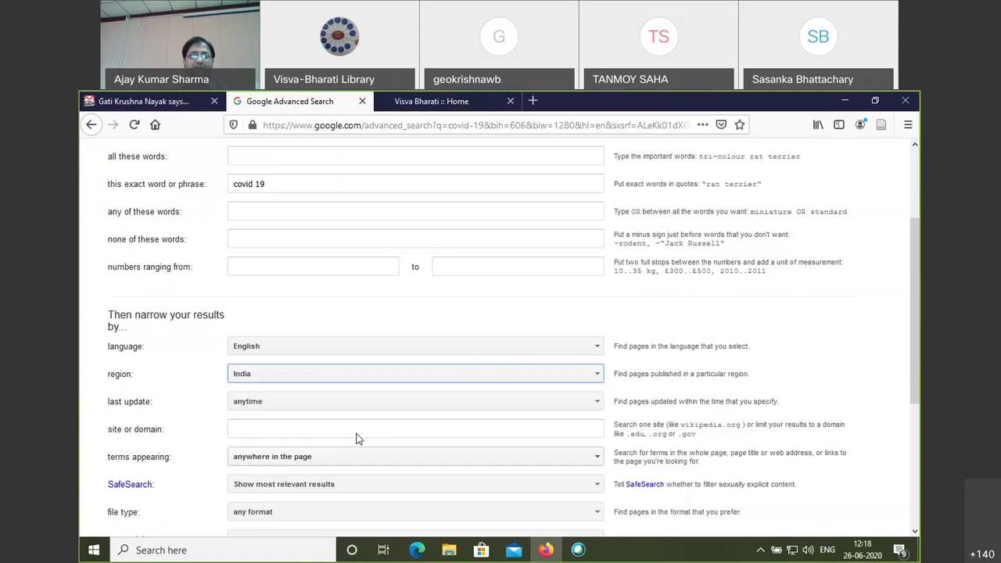
- Limit the last update of the pages to "upto a week ago"
{"action": "scroll", "coordinate": [882, 324], "scroll_direction": "down", "scroll_amount": 1}
{"action": "scroll", "coordinate": [882, 324], "scroll_direction": "down", "scroll_amount": 1}
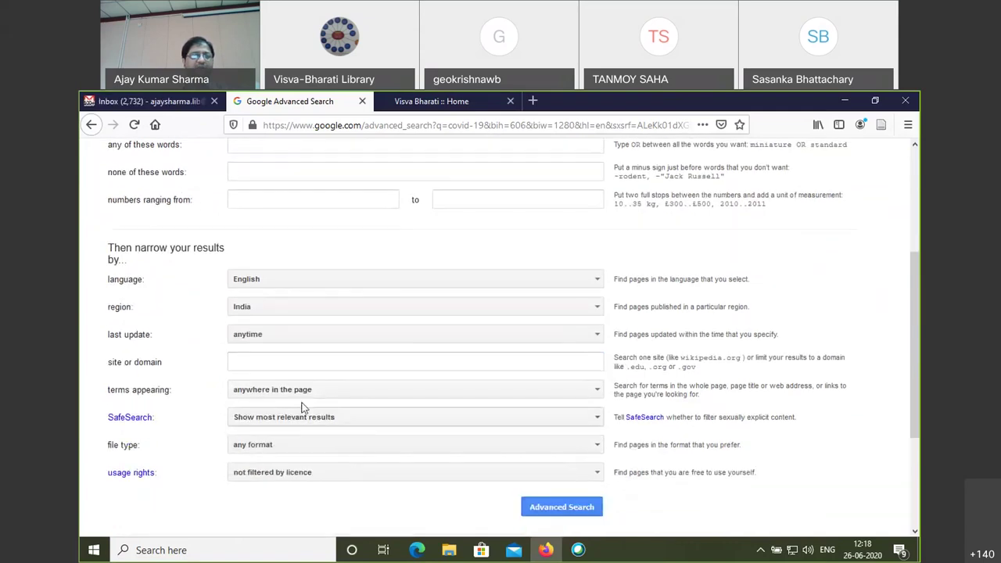
{"action": "left_click", "coordinate": [252, 338]}
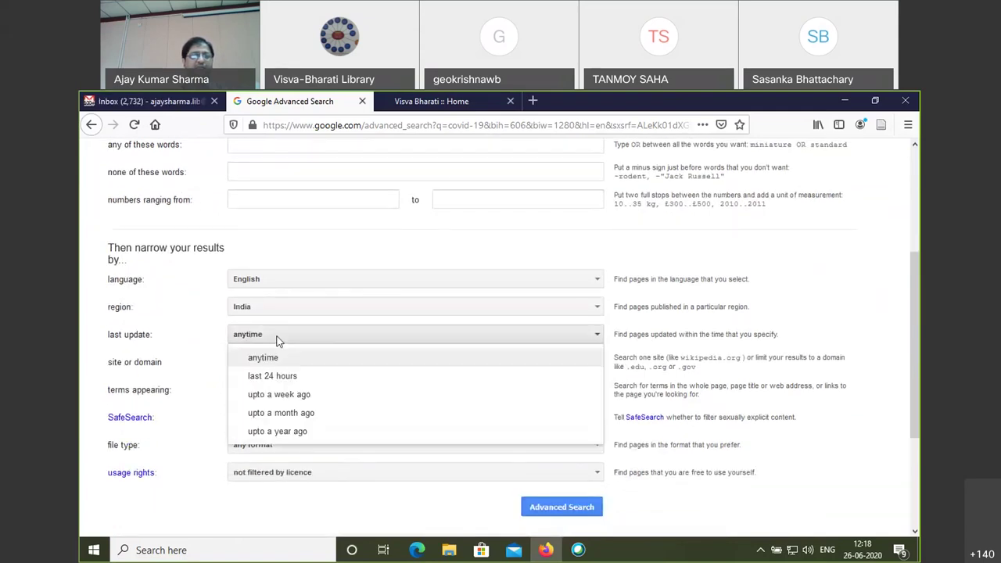
{"action": "left_click", "coordinate": [321, 397]}
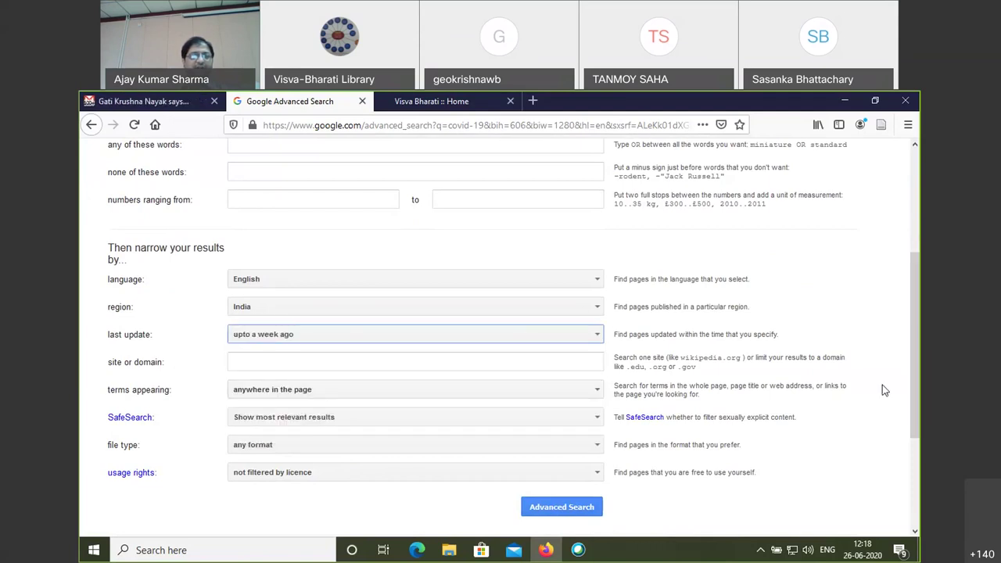
- Restrict the file type to Adobe Acrobat PDF (.pdf) and run the advanced search for the exact phrase "covid 19"
{"action": "left_click", "coordinate": [316, 453]}
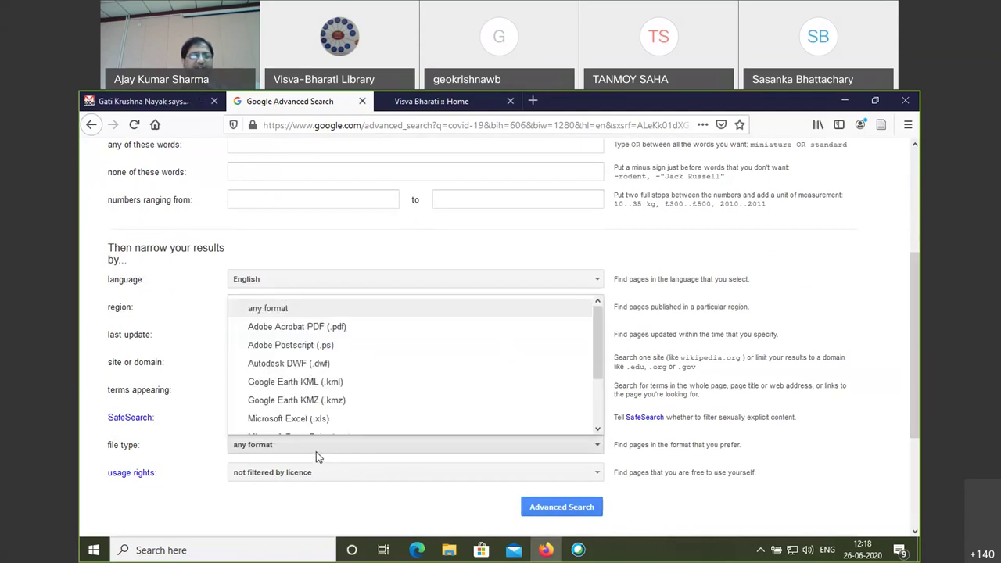
{"action": "scroll", "coordinate": [357, 324], "scroll_direction": "down", "scroll_amount": 1}
{"action": "left_click", "coordinate": [358, 315]}
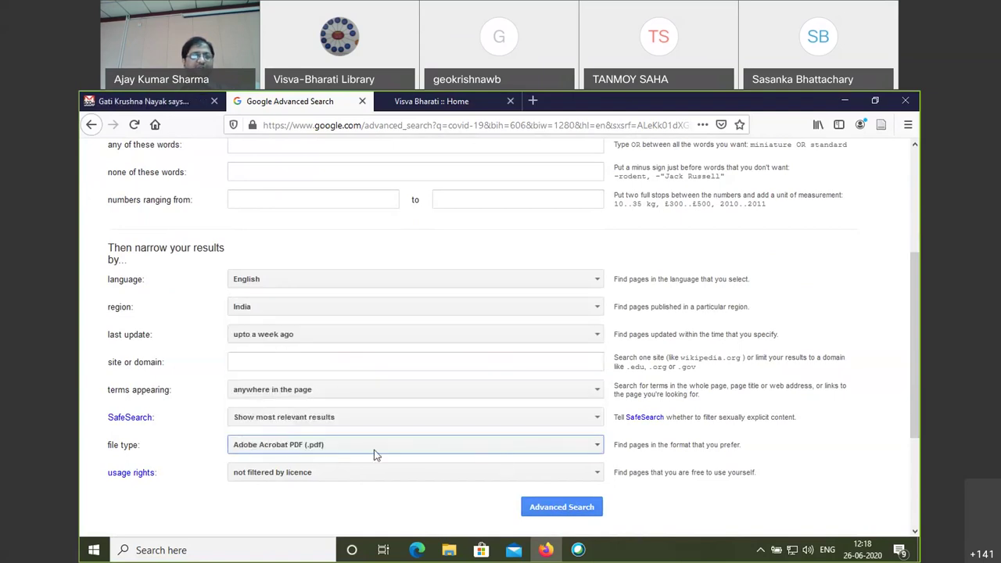
{"action": "left_click", "coordinate": [337, 474]}
{"action": "scroll", "coordinate": [337, 475], "scroll_direction": "up", "scroll_amount": 5}
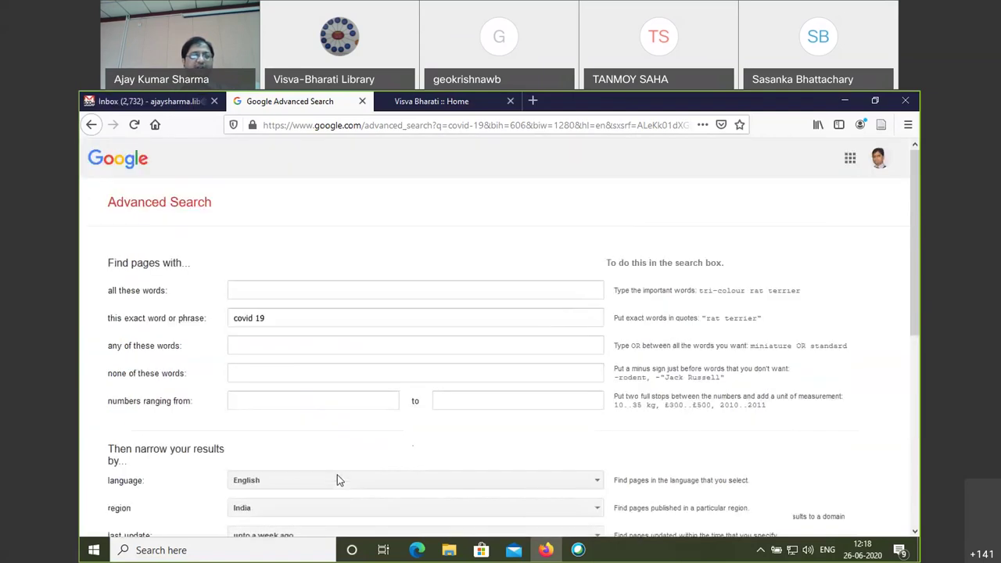
{"action": "scroll", "coordinate": [888, 332], "scroll_direction": "down", "scroll_amount": 5}
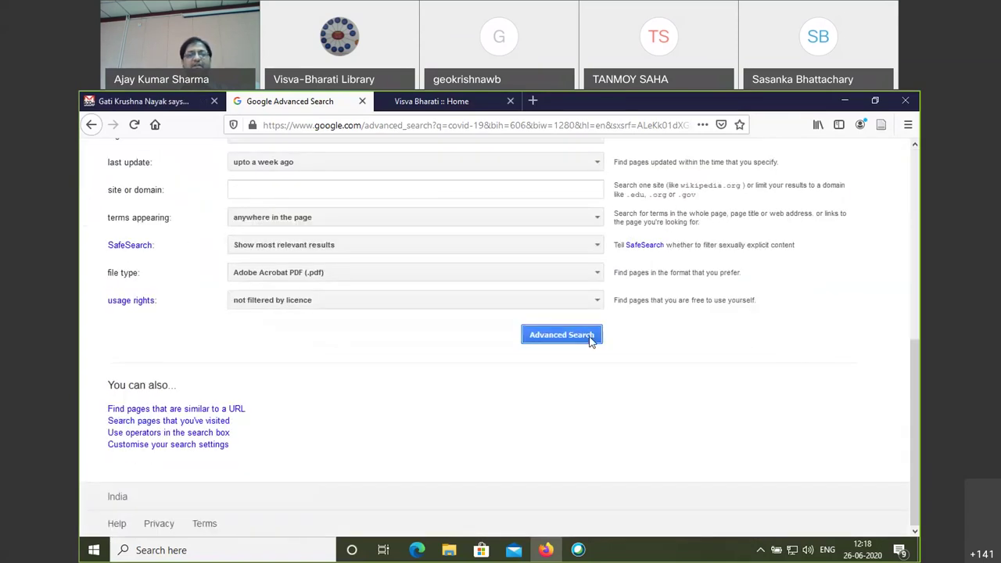
{"action": "left_click", "coordinate": [562, 335]}
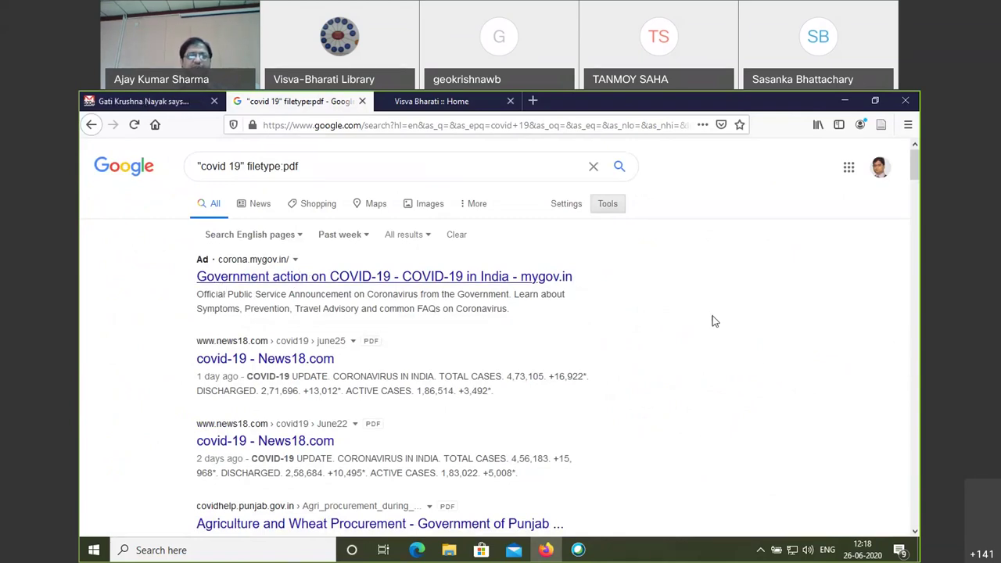
- Look through the first page of PDF results for "covid 19" down to the page links and back to the beginning
{"action": "scroll", "coordinate": [739, 397], "scroll_direction": "down", "scroll_amount": 1}
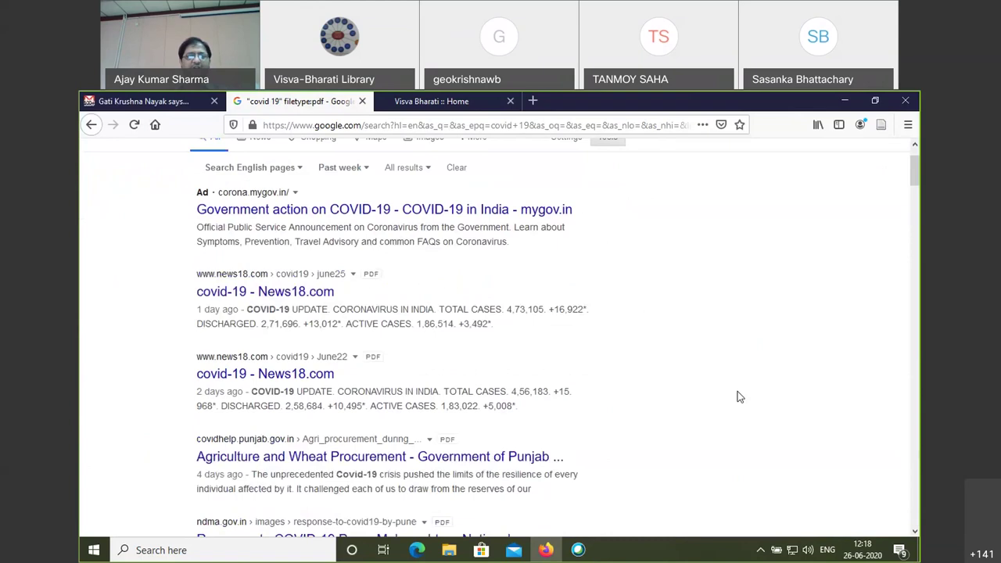
{"action": "scroll", "coordinate": [740, 396], "scroll_direction": "down", "scroll_amount": 10}
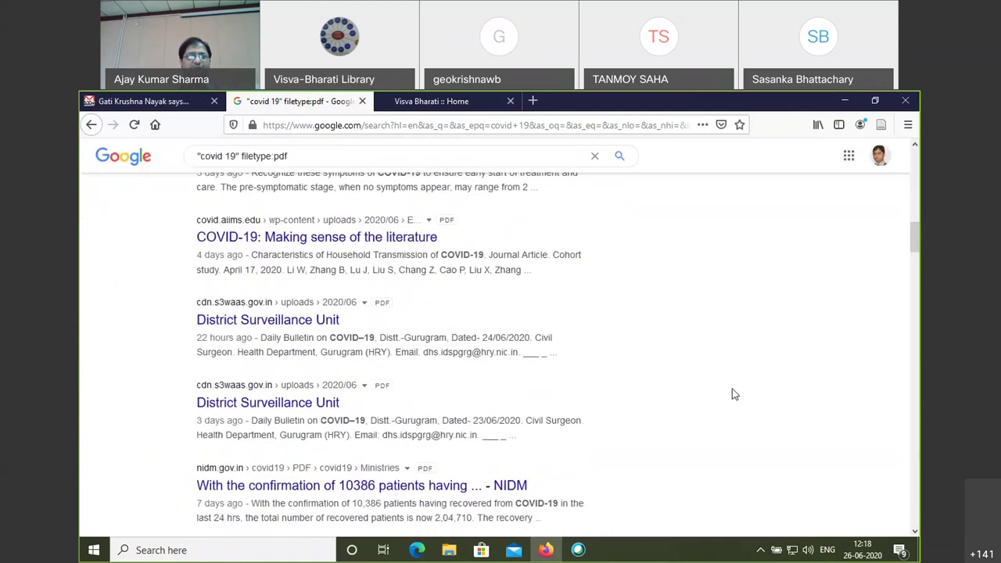
{"action": "scroll", "coordinate": [734, 394], "scroll_direction": "down", "scroll_amount": 2}
{"action": "scroll", "coordinate": [711, 379], "scroll_direction": "up", "scroll_amount": 5}
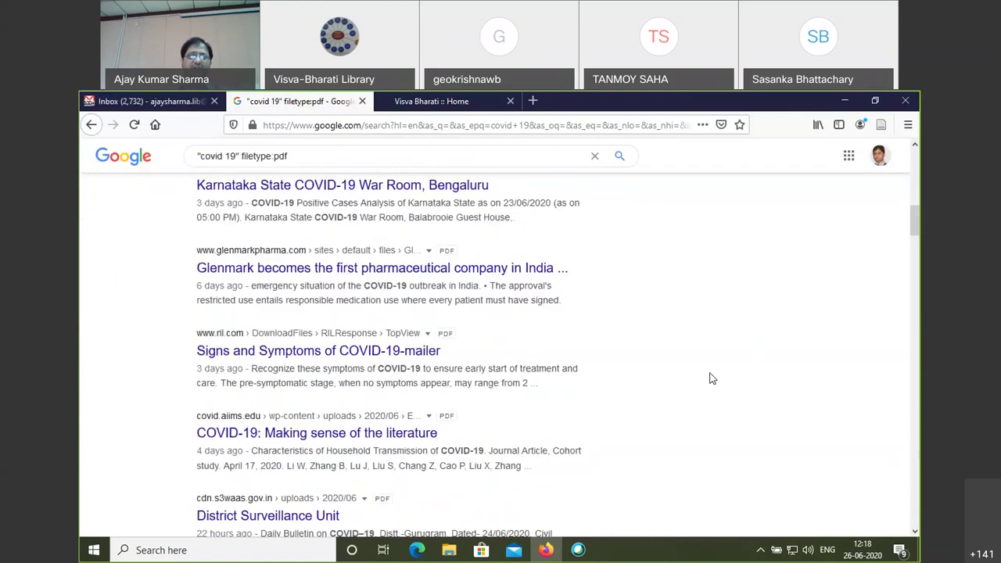
{"action": "scroll", "coordinate": [713, 379], "scroll_direction": "up", "scroll_amount": 8}
{"action": "scroll", "coordinate": [717, 390], "scroll_direction": "down", "scroll_amount": 5}
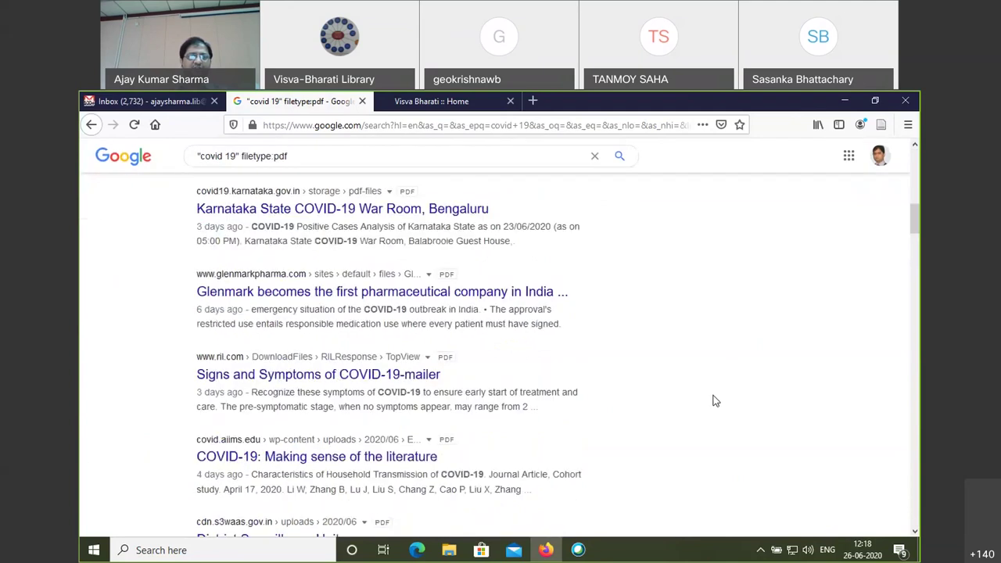
{"action": "scroll", "coordinate": [712, 419], "scroll_direction": "down", "scroll_amount": 5}
{"action": "scroll", "coordinate": [712, 446], "scroll_direction": "down", "scroll_amount": 5}
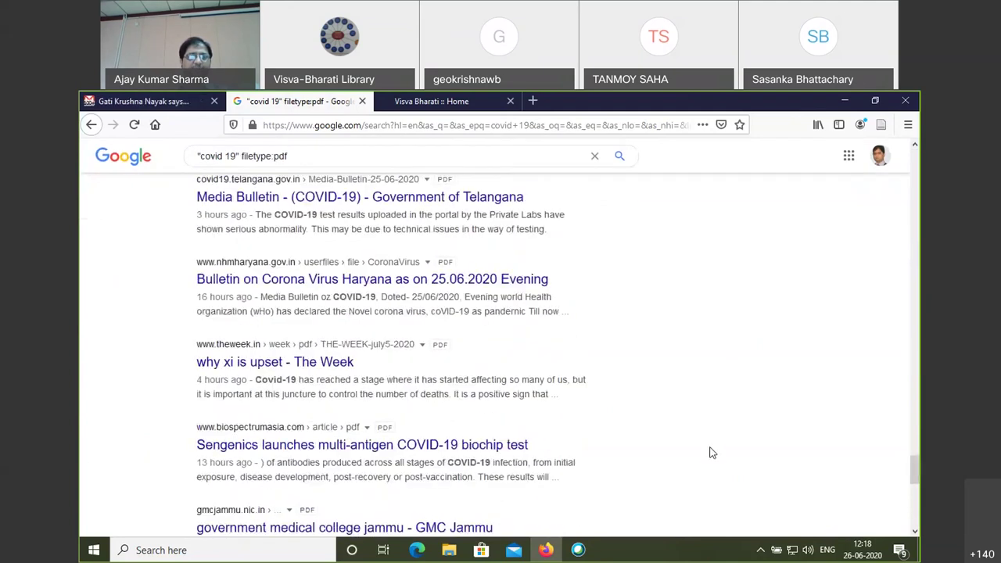
{"action": "scroll", "coordinate": [712, 453], "scroll_direction": "down", "scroll_amount": 5}
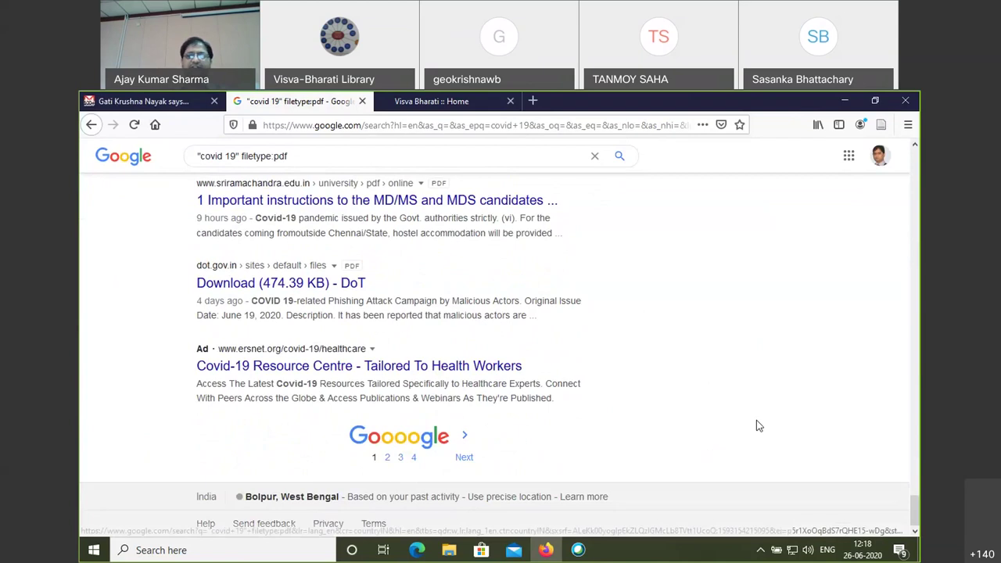
{"action": "left_click_drag", "start_coordinate": [915, 507], "coordinate": [915, 205]}
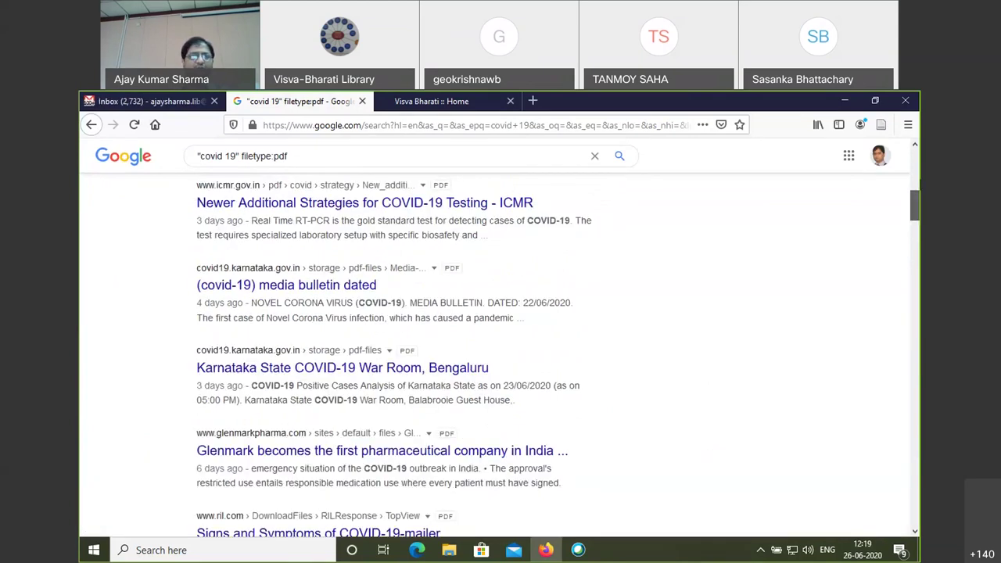
{"action": "scroll", "coordinate": [668, 264], "scroll_direction": "up", "scroll_amount": 3}
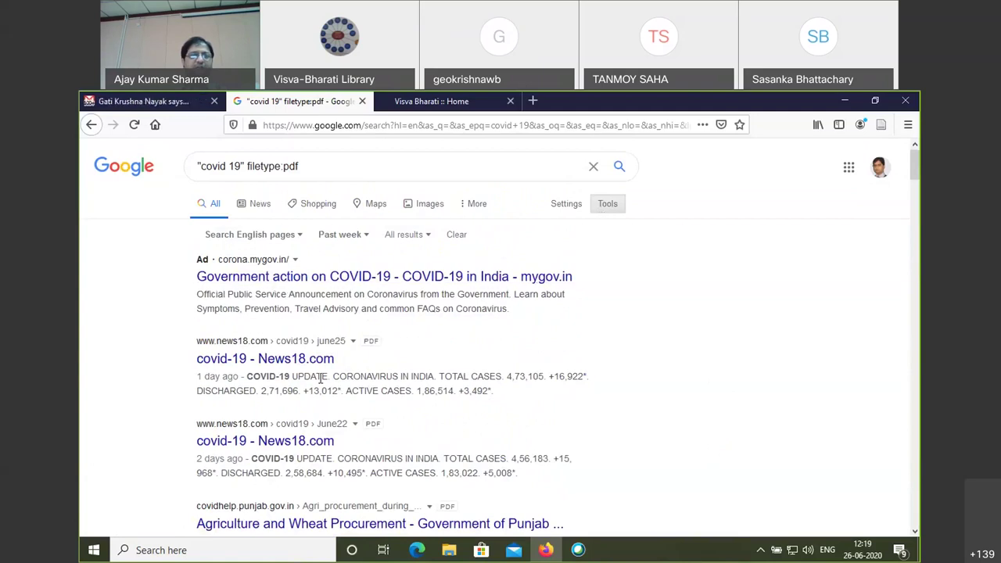
- Return to the Google home page, search for the suggestion "google scholar" and open the Google Scholar site in a new tab
{"action": "left_click", "coordinate": [104, 175]}
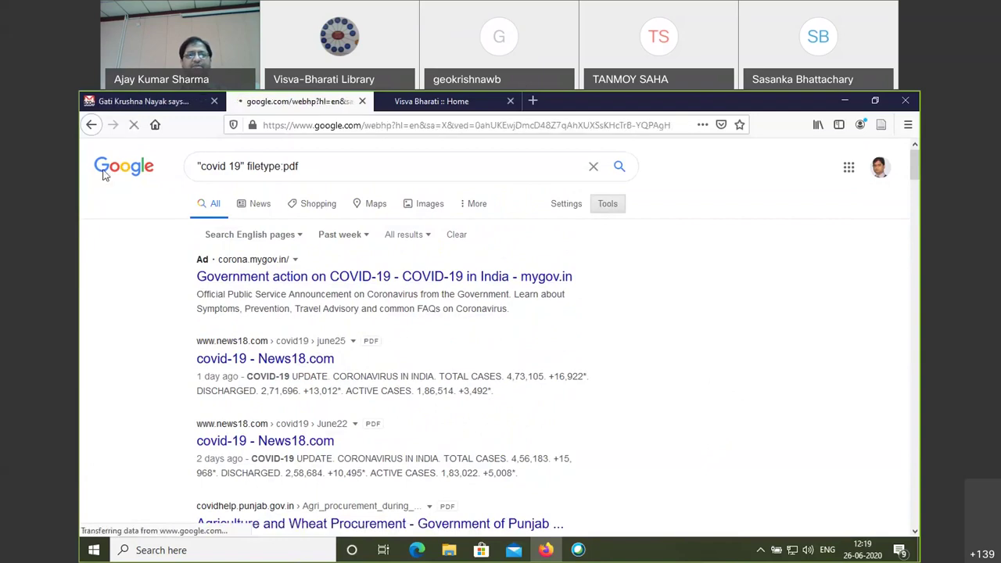
{"action": "left_click", "coordinate": [464, 334]}
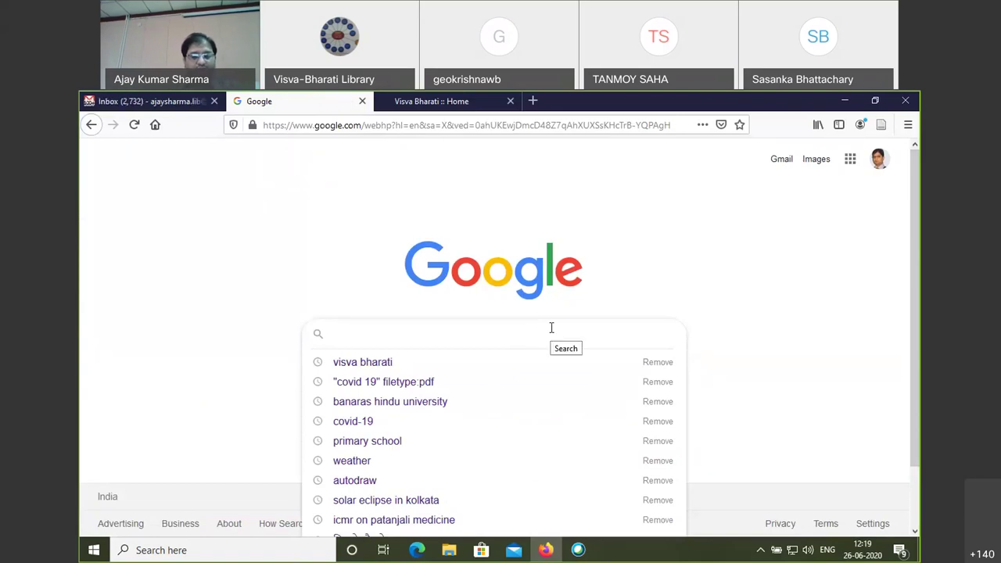
{"action": "type", "text": "google"}
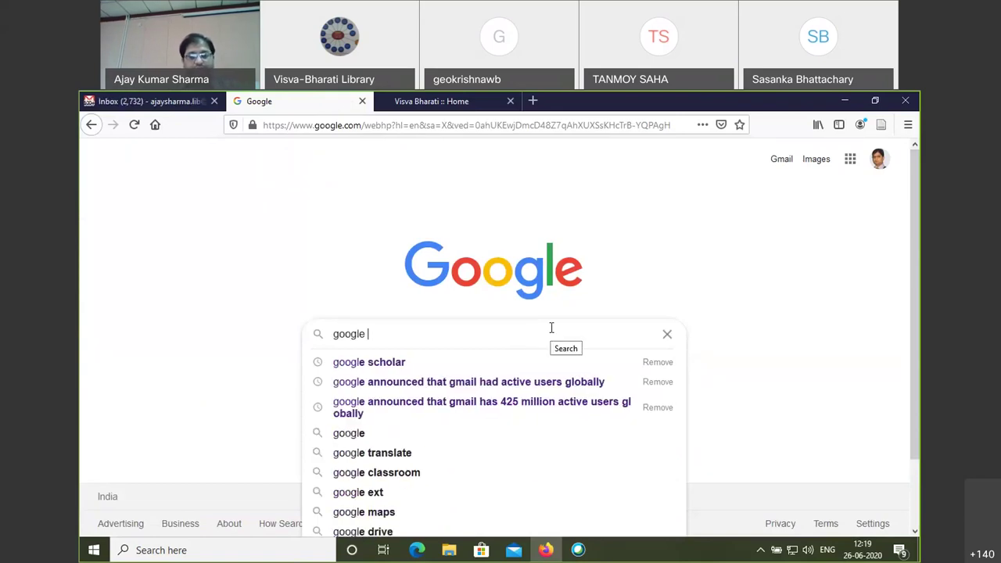
{"action": "left_click", "coordinate": [449, 368]}
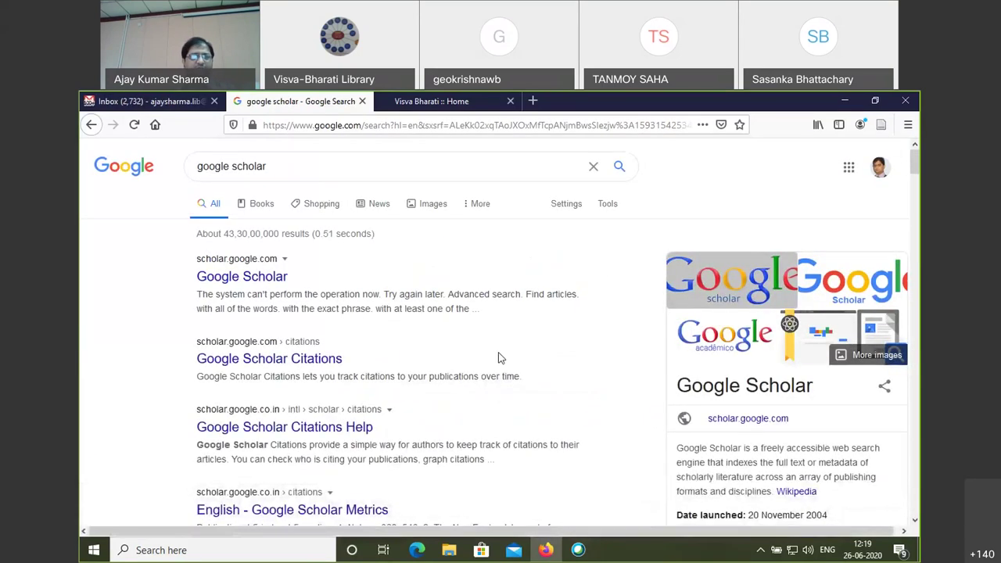
{"action": "middle_click", "coordinate": [265, 282]}
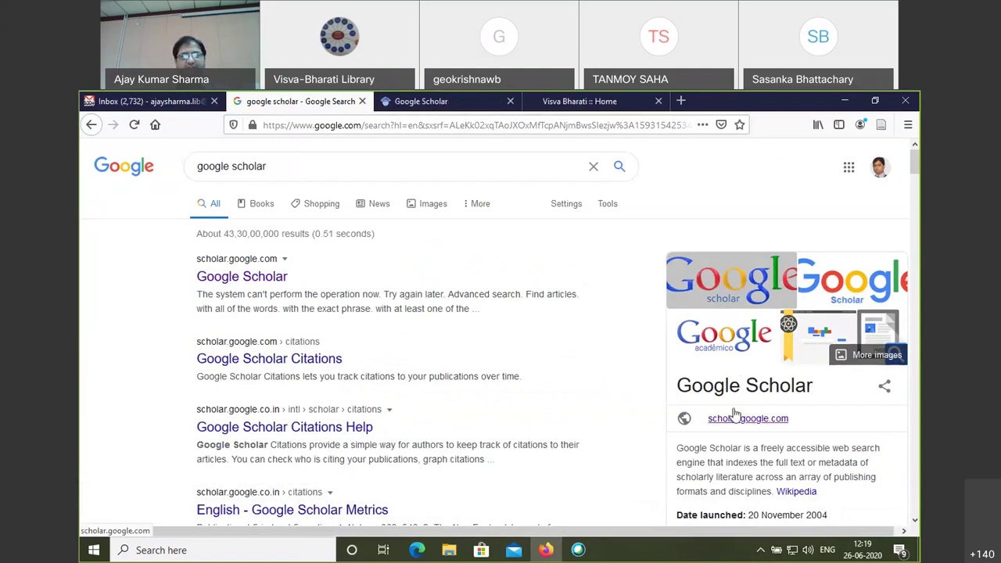
{"action": "left_click", "coordinate": [403, 104]}
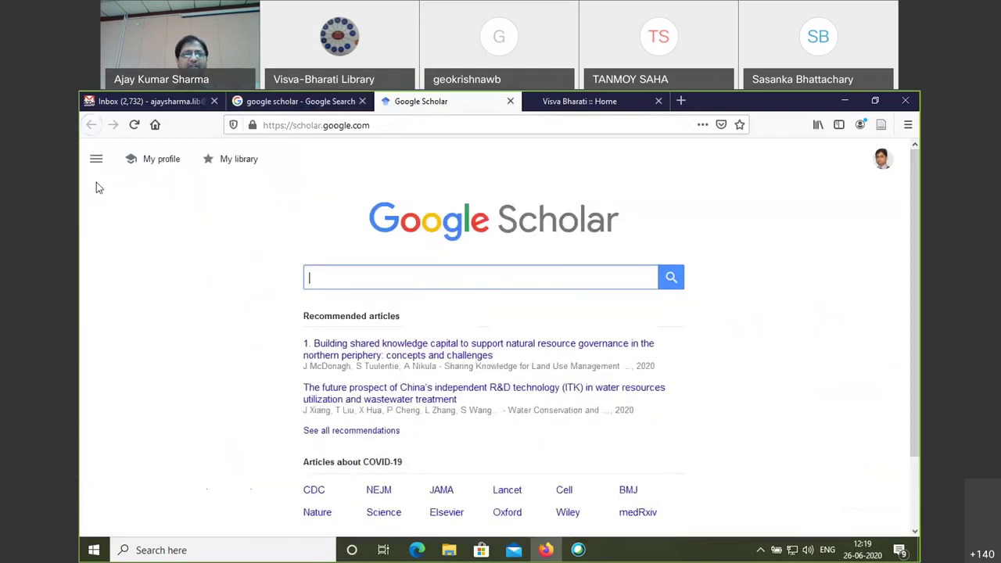